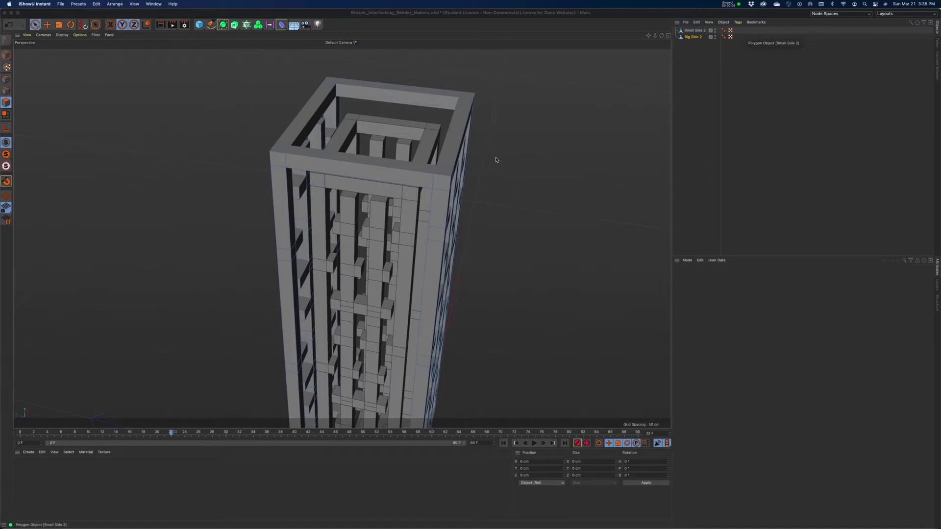
Examine the top frame and interlocking lattice sides of the tower from several angles.
click(648, 37)
drag(648, 37, 599, 83)
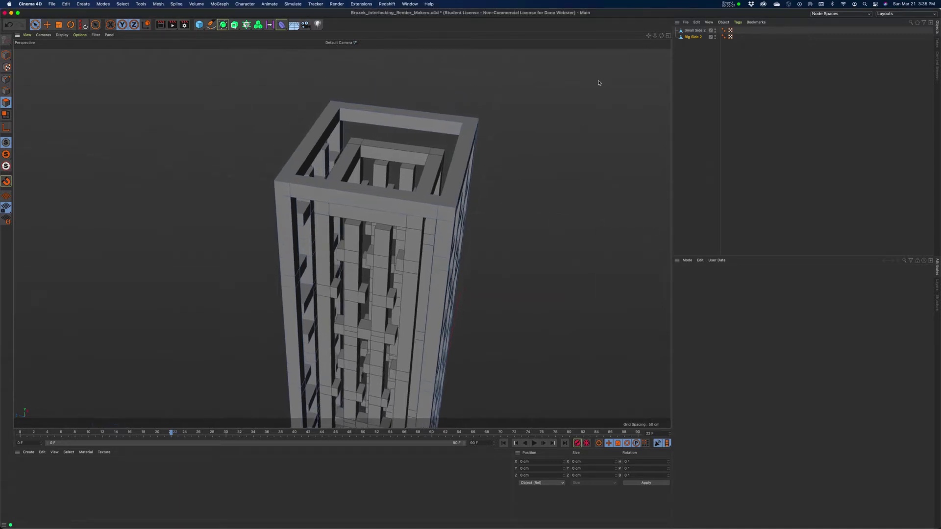
mouse_move(563, 149)
alt+mouse_down()
mouse_move(592, 138)
mouse_move(510, 160)
mouse_move(612, 134)
mouse_move(561, 154)
mouse_move(559, 139)
alt+mouse_up()
alt+drag(620, 74, 614, 102)
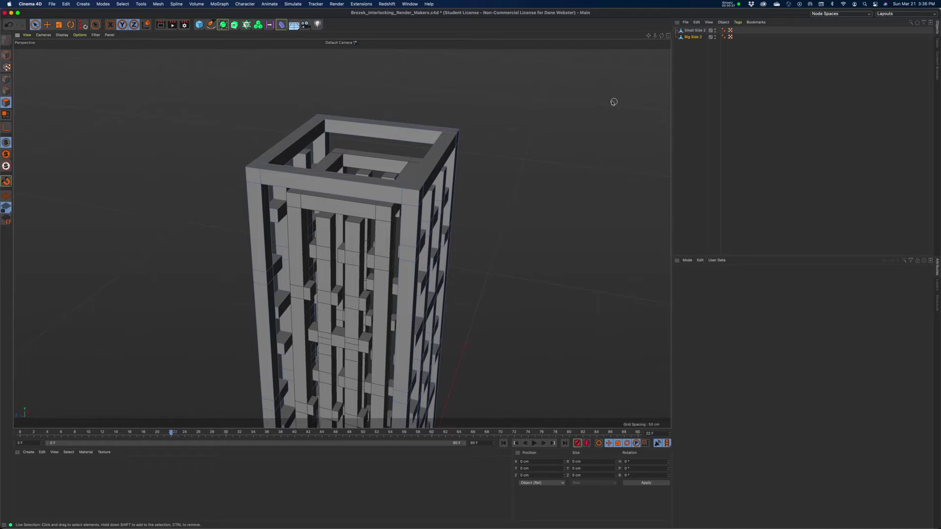
drag(648, 37, 540, 161)
alt+right_drag(524, 170, 666, 182)
alt+drag(514, 128, 520, 129)
drag(649, 39, 680, 68)
alt+drag(496, 107, 531, 66)
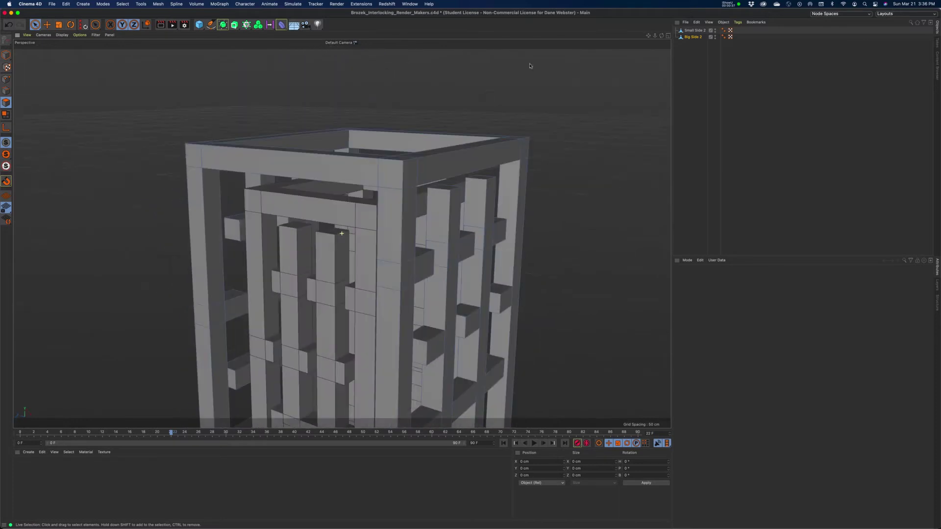
drag(647, 36, 666, 26)
alt+drag(553, 128, 562, 135)
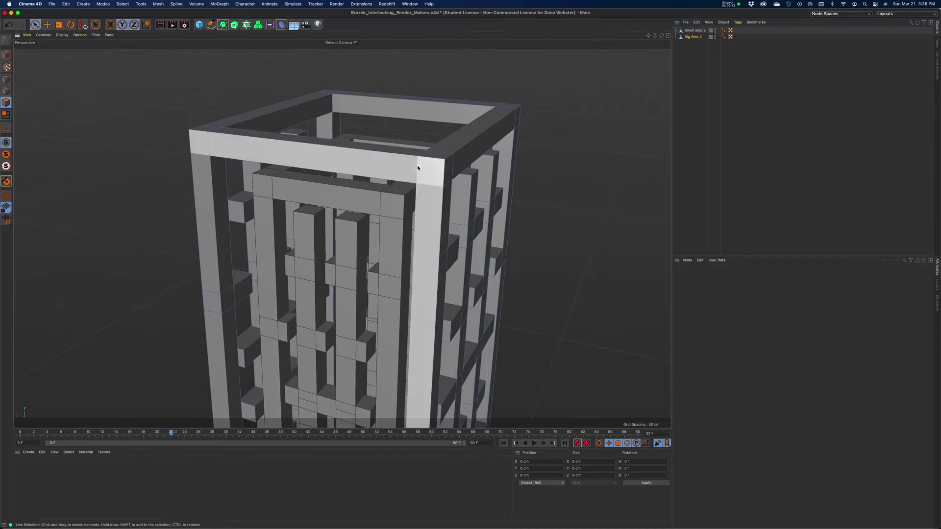
alt+drag(495, 206, 404, 125)
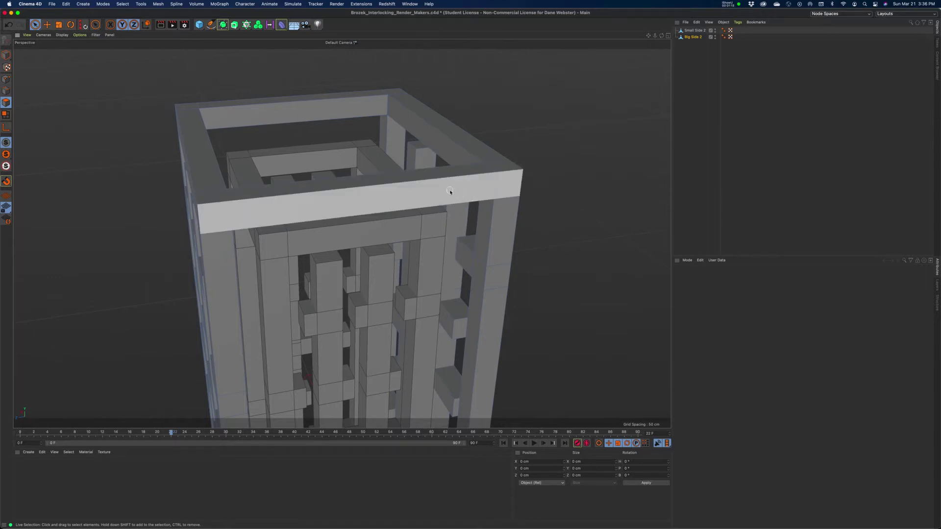
Select the outer face of one top-frame beam on Big Side 2 and hide it to expose the interior.
click(449, 191)
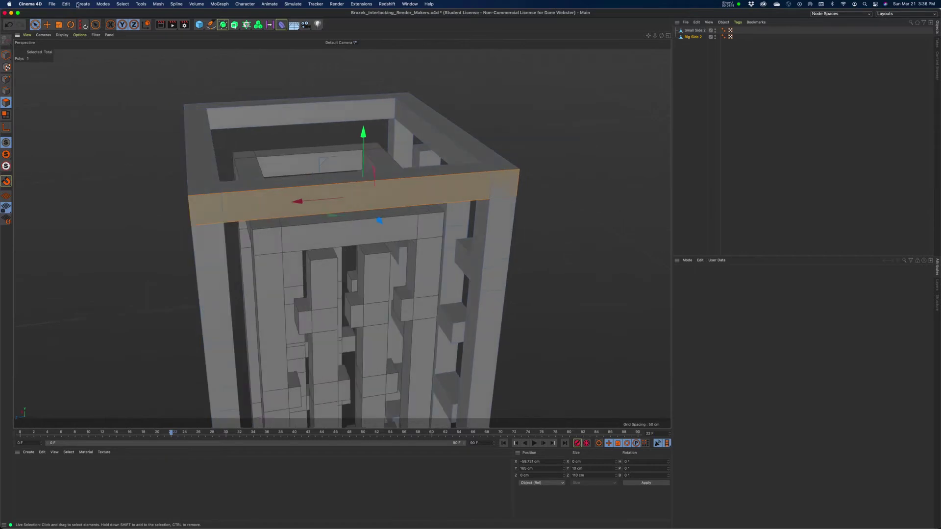
click(123, 4)
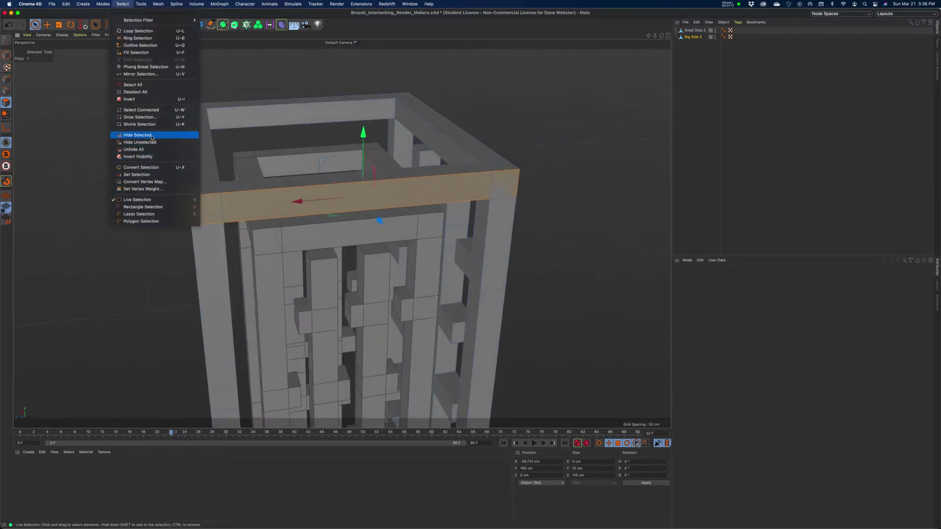
click(163, 135)
alt+drag(550, 237, 569, 228)
alt+right_drag(568, 229, 618, 228)
scroll(541, 198, down, 4)
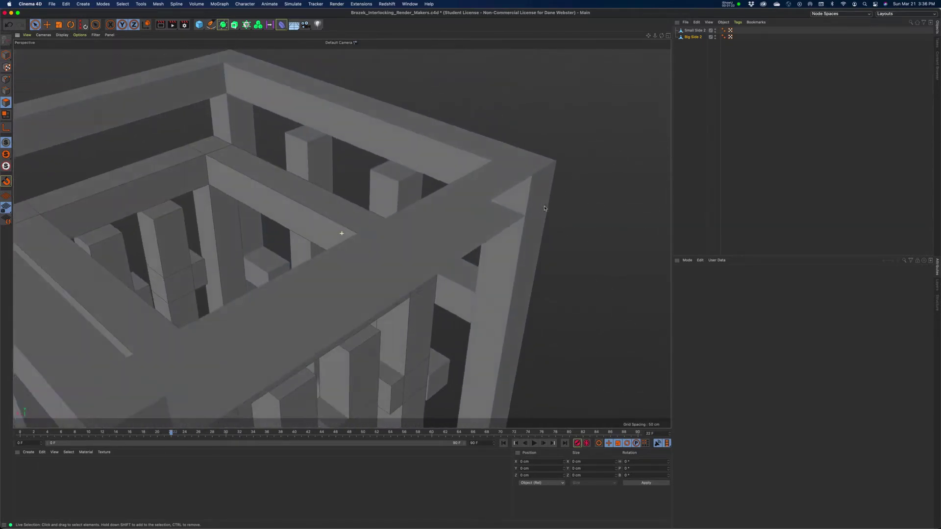
Select the interior side face through the opening, then undo that selection and the hiding of the beam face.
click(514, 199)
alt+drag(527, 202, 494, 221)
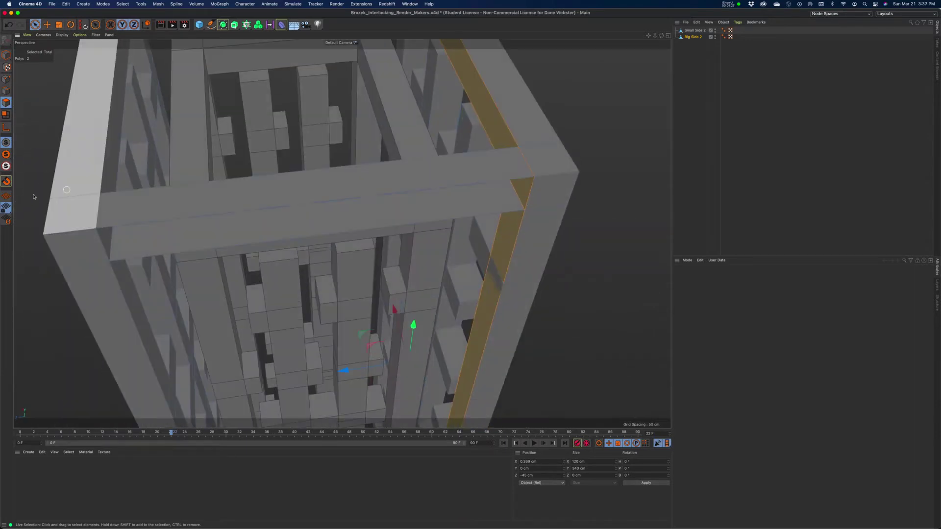
scroll(563, 169, down, 6)
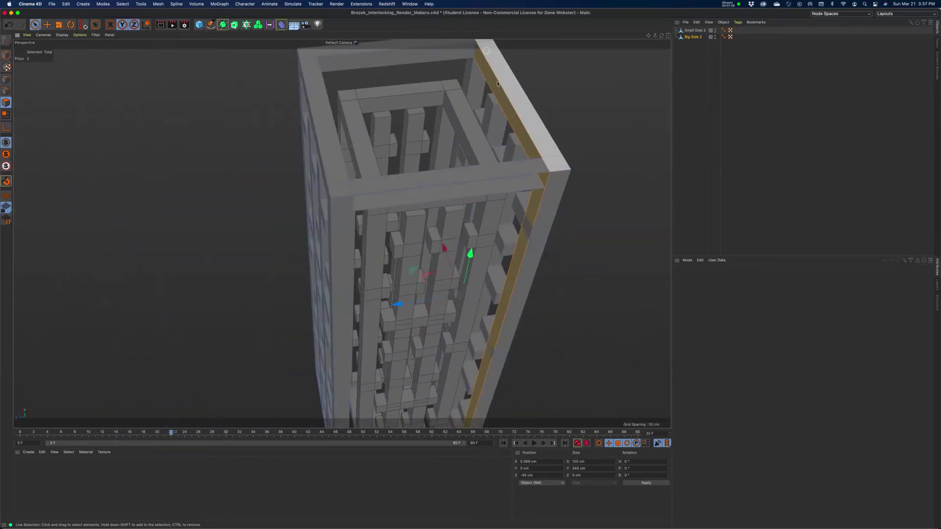
scroll(525, 105, up, 3)
key(super+z)
key(super+z)
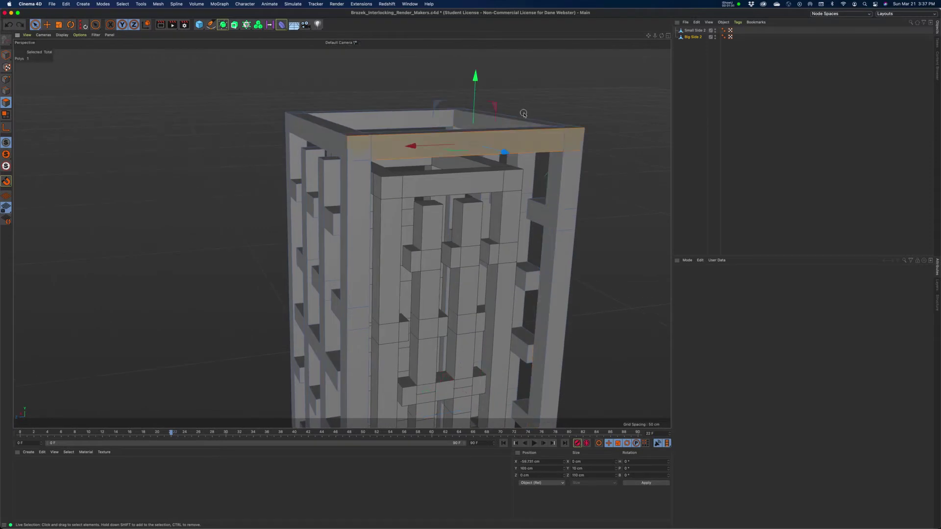
Deselect the beam's outer face and select the inner face of the adjacent top-frame beam.
alt+drag(523, 113, 452, 145)
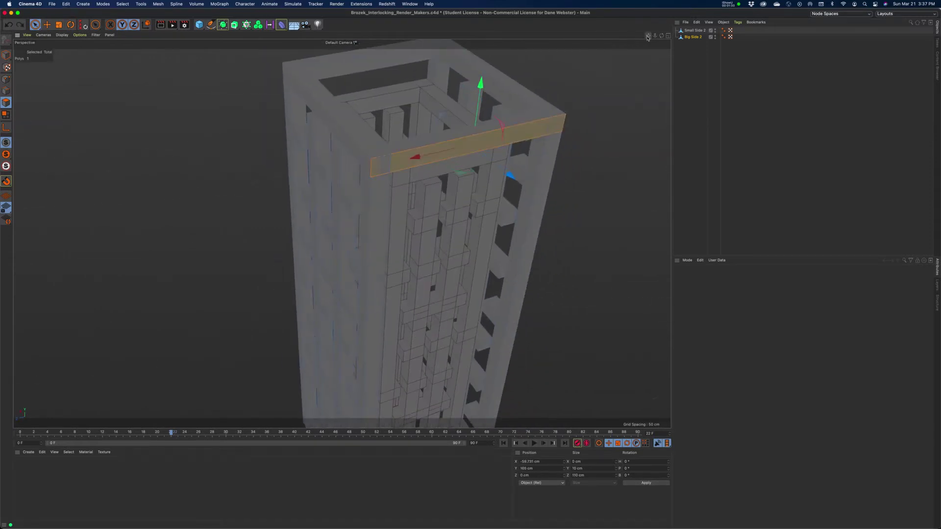
drag(648, 35, 594, 83)
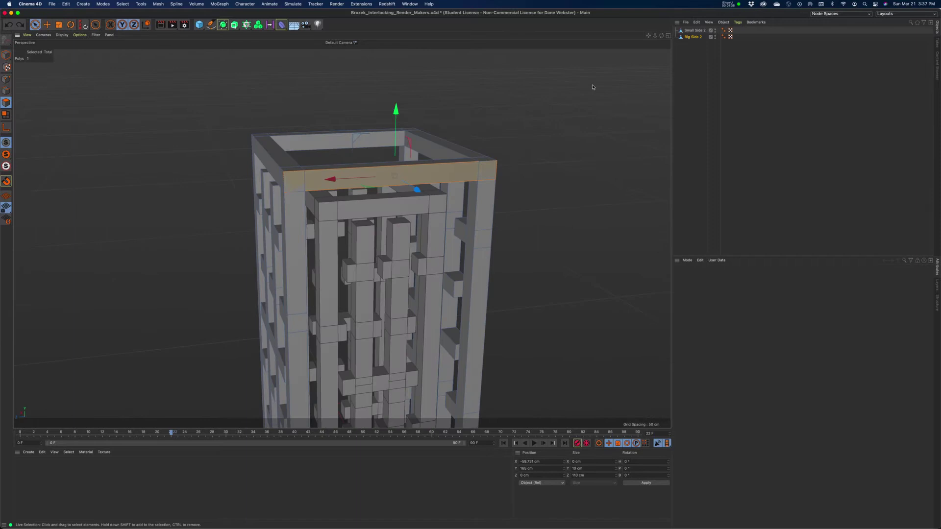
click(584, 117)
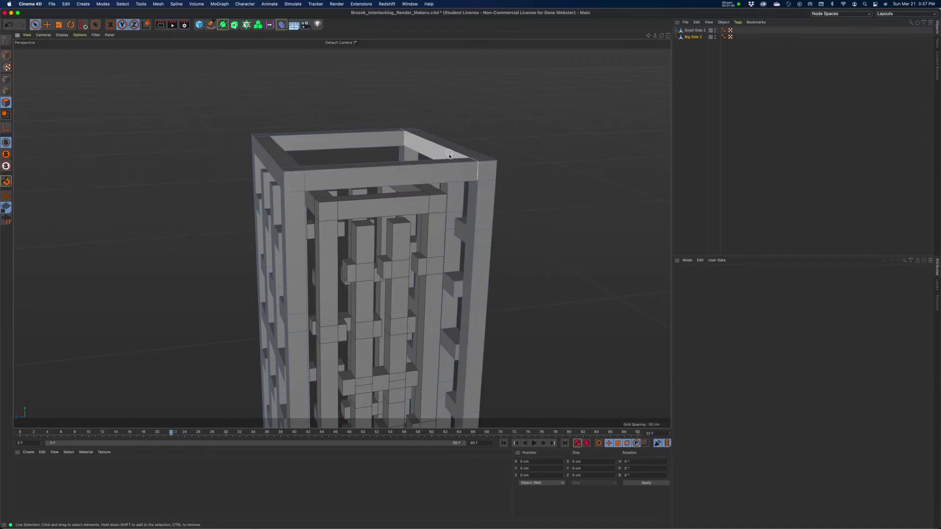
click(449, 157)
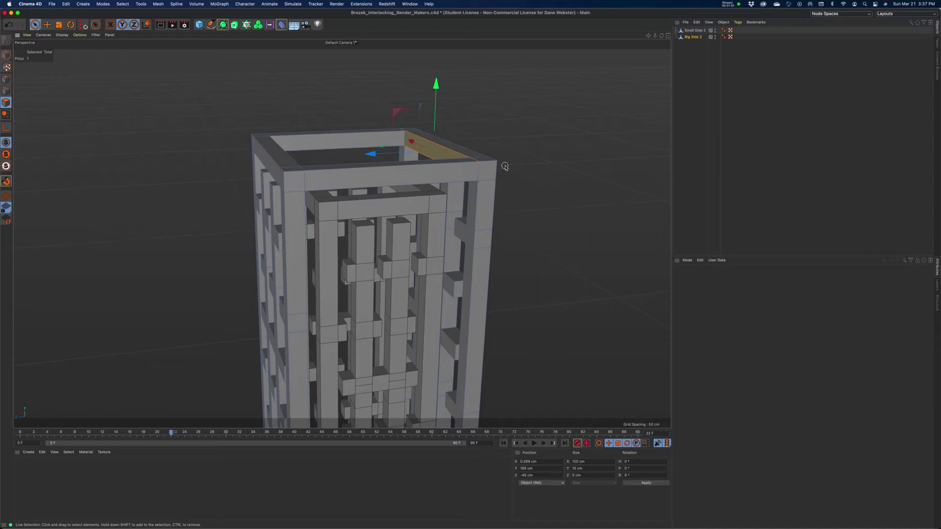
alt+drag(437, 176, 435, 195)
alt+drag(385, 172, 394, 174)
alt+right_drag(394, 174, 412, 174)
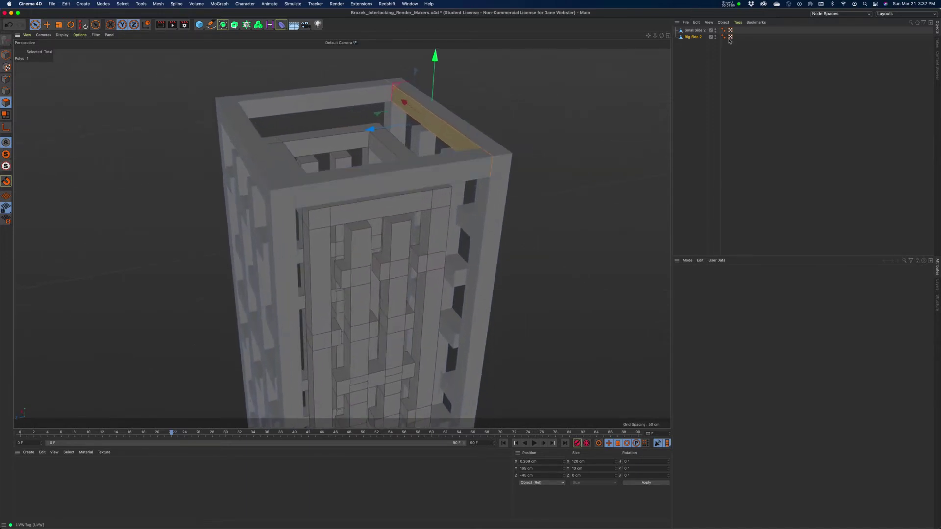
Hide Small Side 2 in the viewport and move it below Big Side 2 in the object hierarchy.
double_click(714, 30)
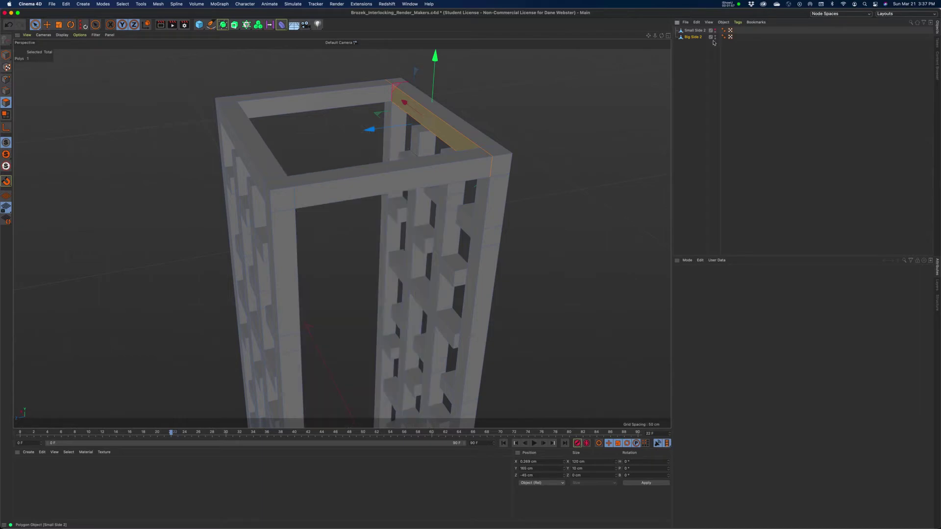
drag(694, 30, 695, 49)
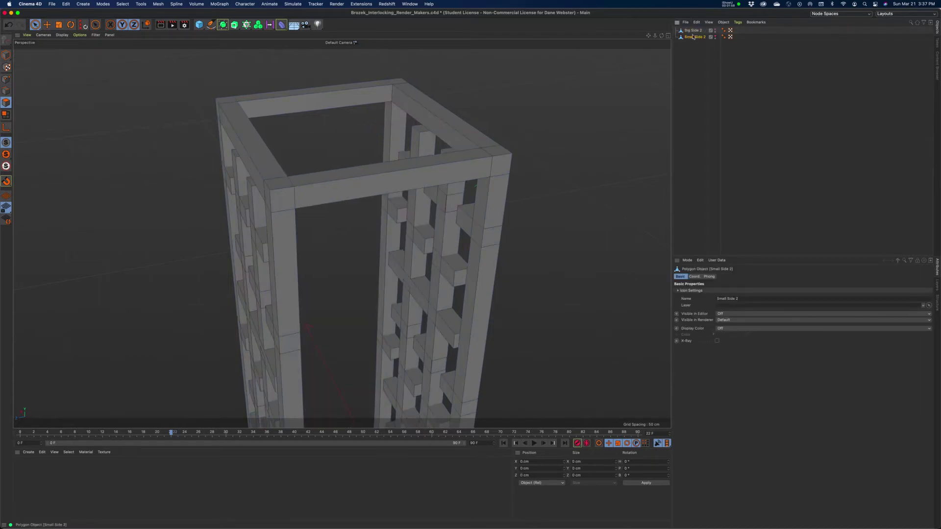
mouse_move(488, 201)
alt+mouse_down()
mouse_move(528, 185)
mouse_move(489, 185)
mouse_move(498, 206)
alt+mouse_up()
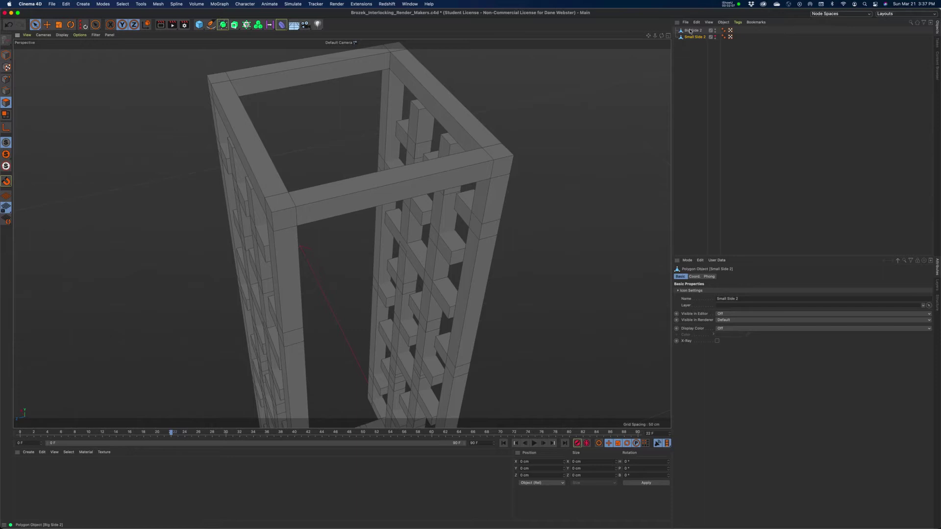
Select the Big Side 2 object and clear its polygon selection.
click(692, 30)
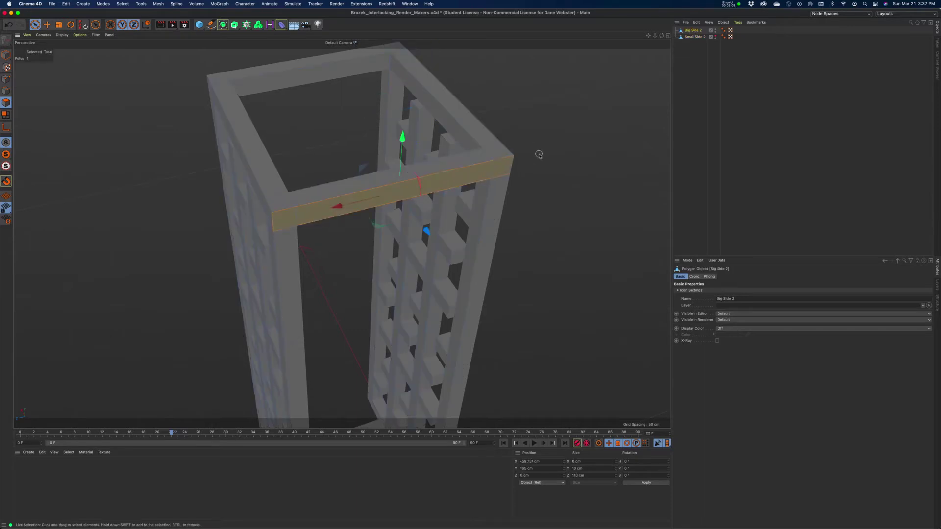
alt+drag(356, 237, 392, 230)
alt+right_drag(369, 227, 302, 229)
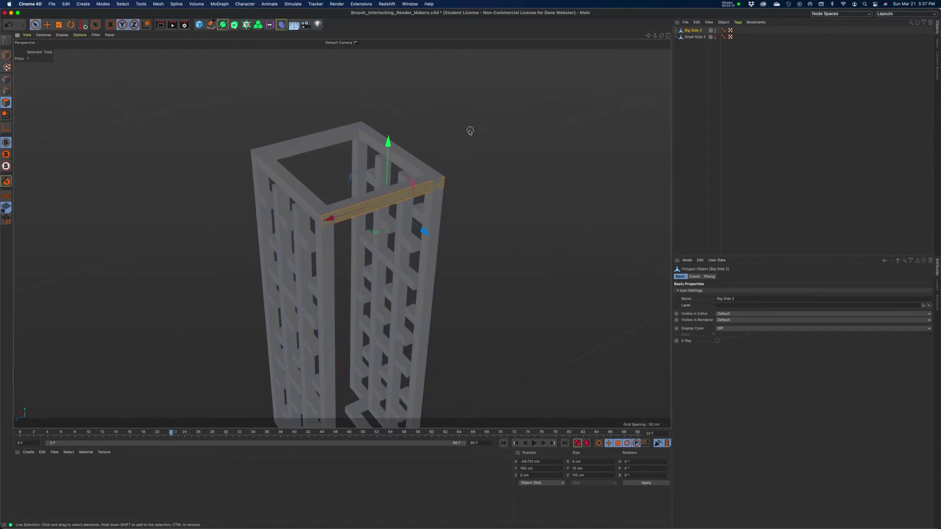
scroll(471, 131, up, 5)
drag(648, 36, 739, 10)
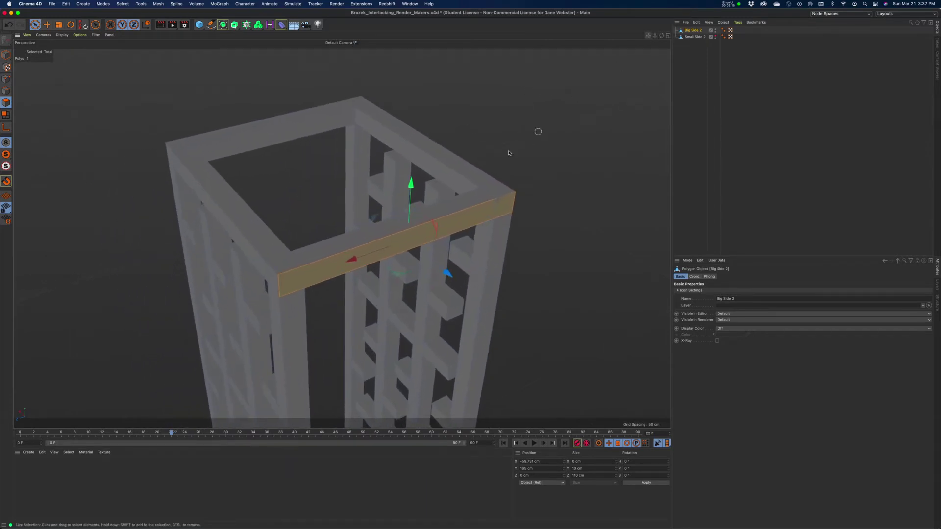
click(517, 120)
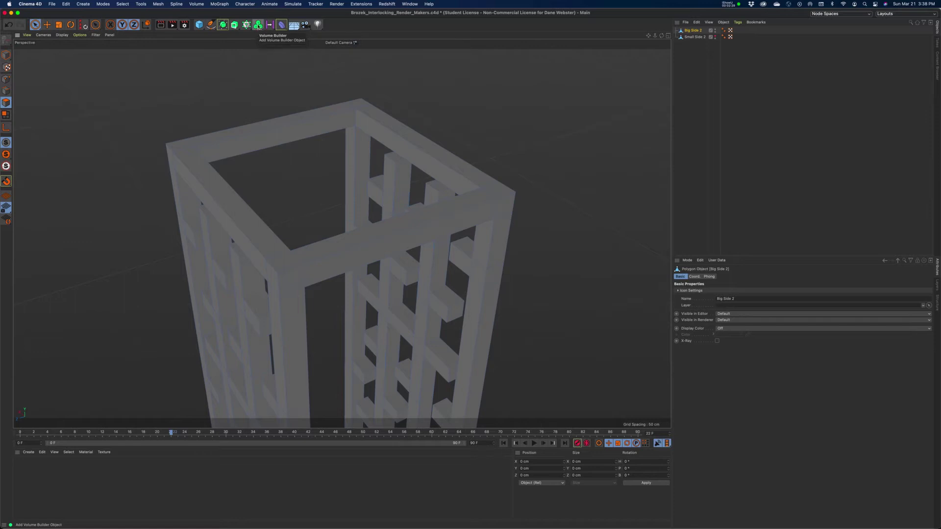
Add a Volume Builder and make Big Side 2 its child.
click(258, 24)
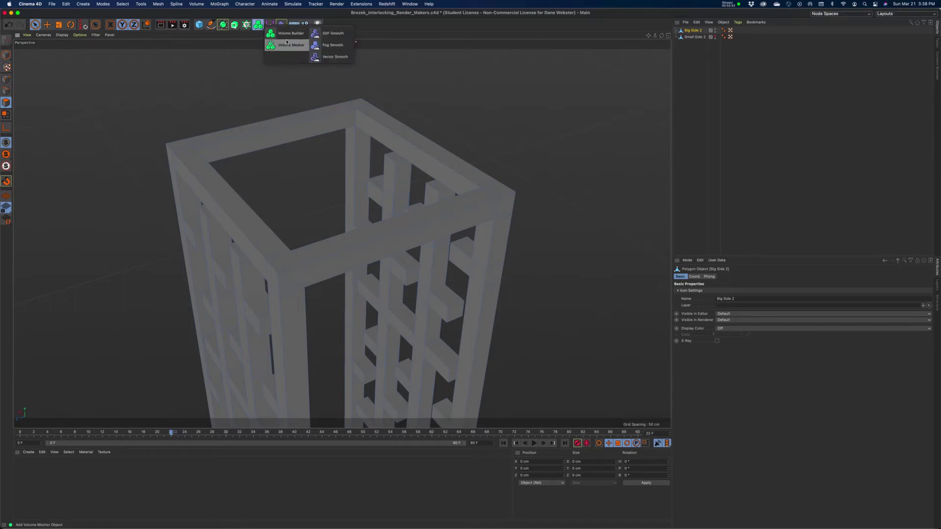
click(283, 36)
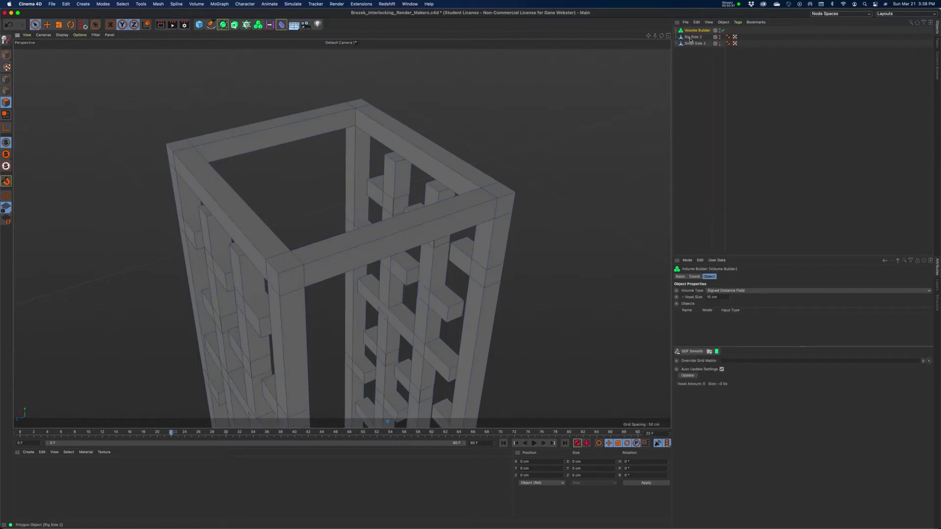
drag(690, 39, 701, 31)
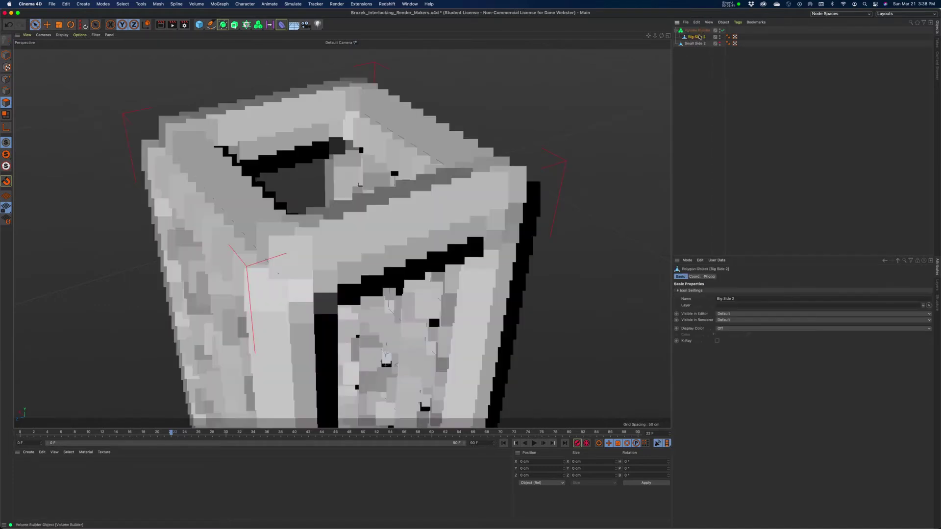
Inspect the voxelized Big Side 2 tower from several angles and distances.
scroll(500, 176, down, 4)
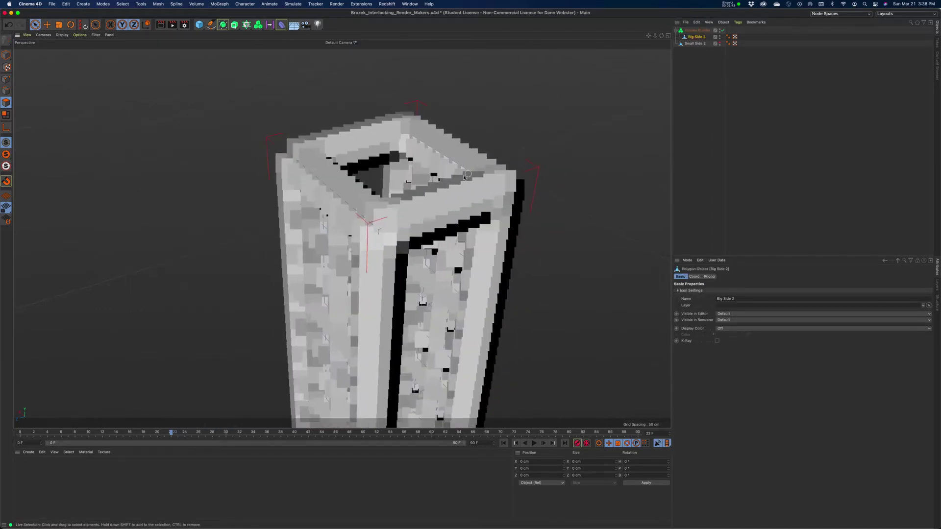
mouse_move(465, 176)
alt+mouse_down()
mouse_move(495, 149)
mouse_move(502, 178)
mouse_move(468, 176)
alt+mouse_up()
scroll(499, 175, down, 5)
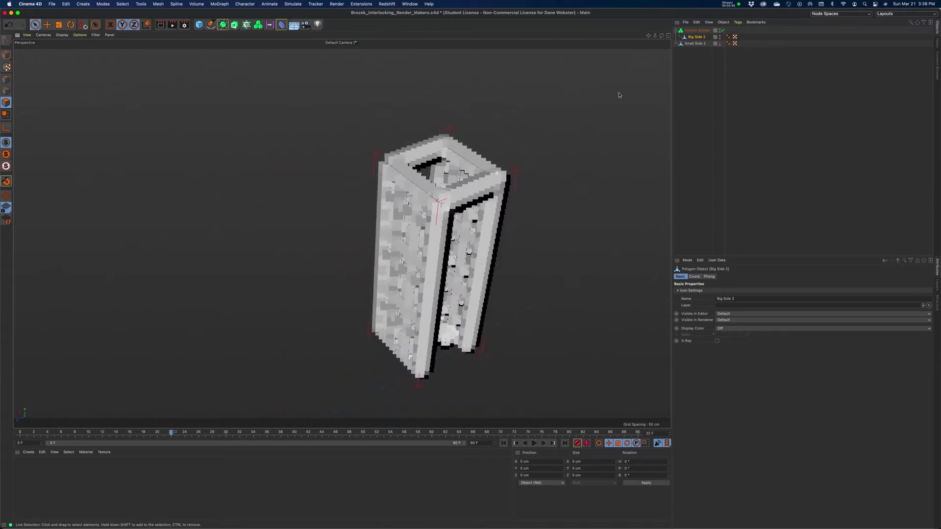
alt+drag(622, 71, 592, 146)
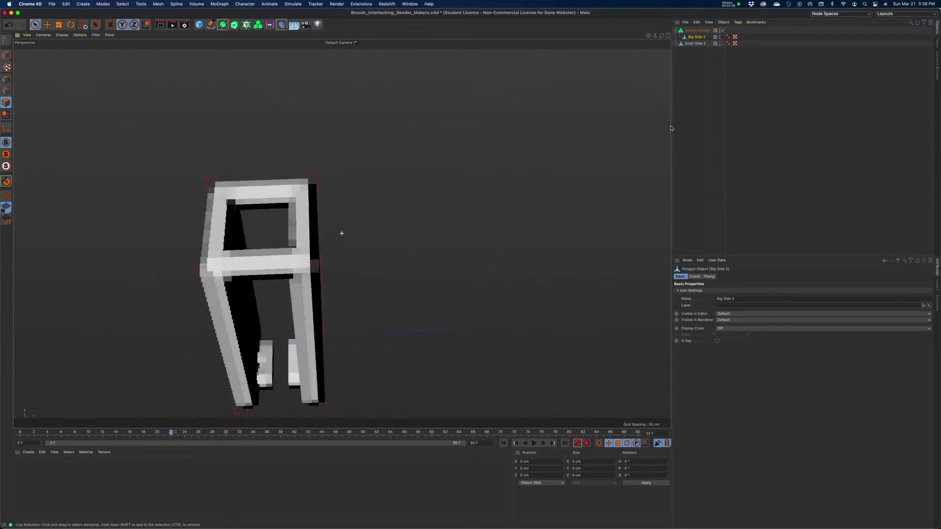
alt+right_drag(557, 147, 618, 138)
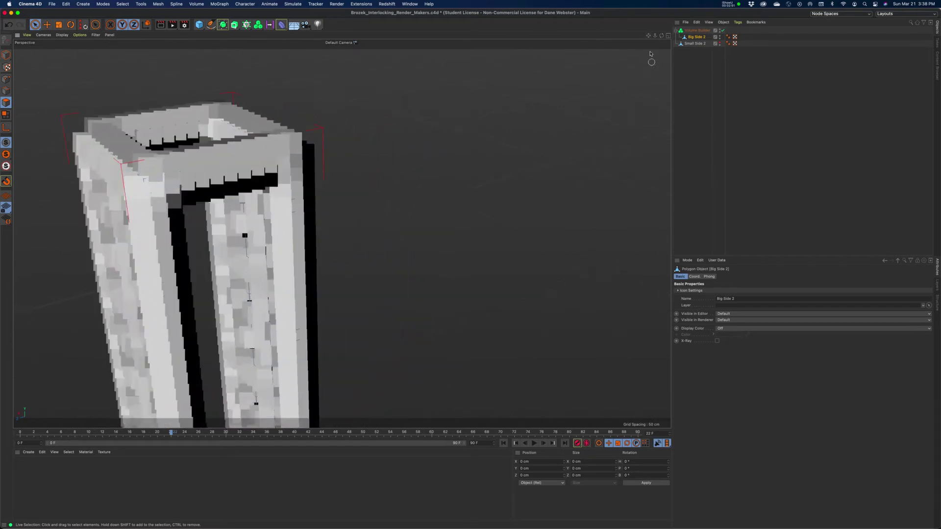
drag(647, 35, 647, 39)
alt+drag(514, 128, 514, 121)
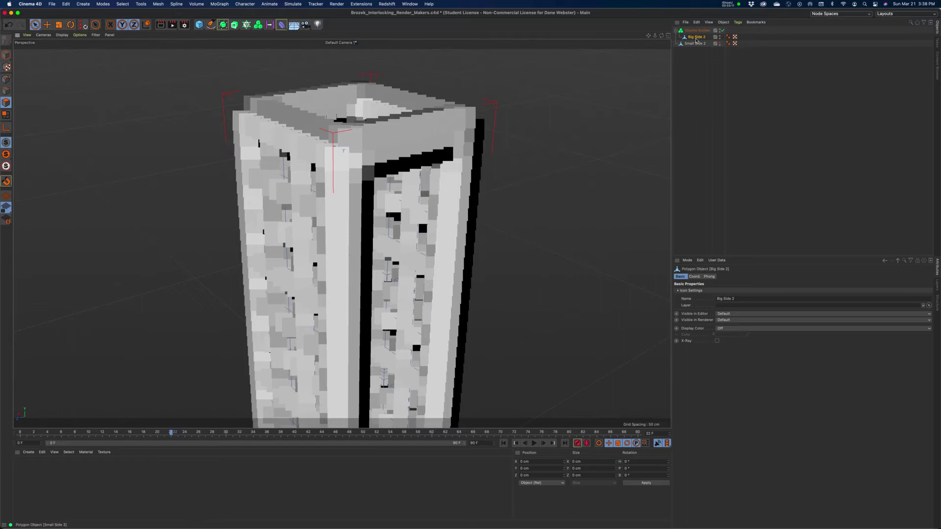
Set the Volume Builder's voxel size to 5 cm.
click(697, 30)
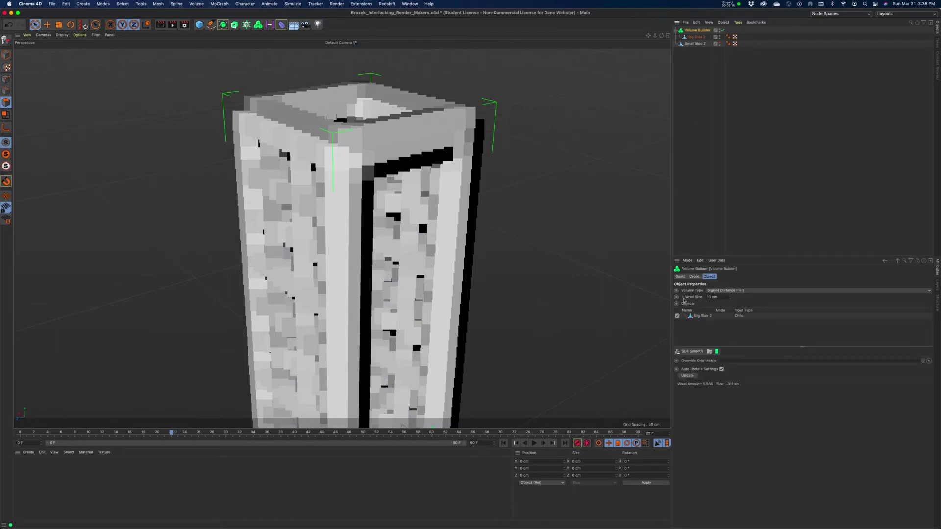
click(682, 297)
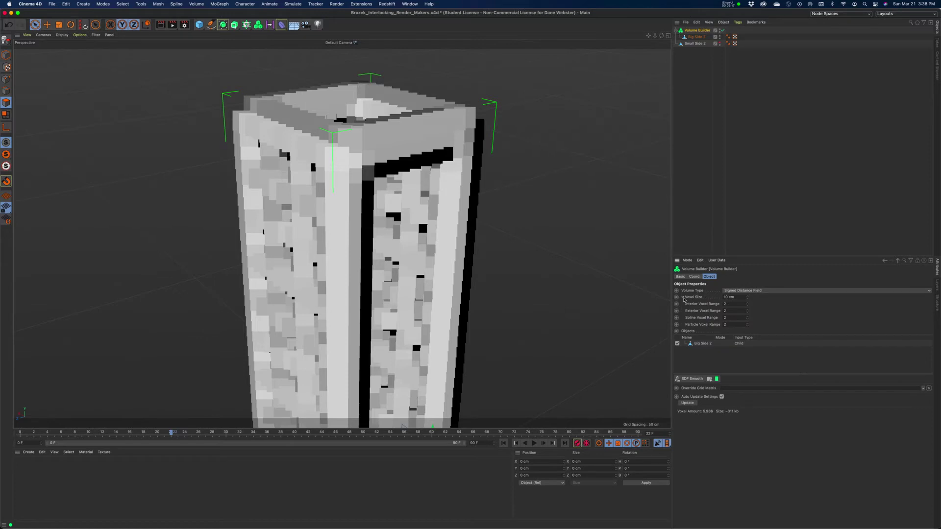
click(682, 297)
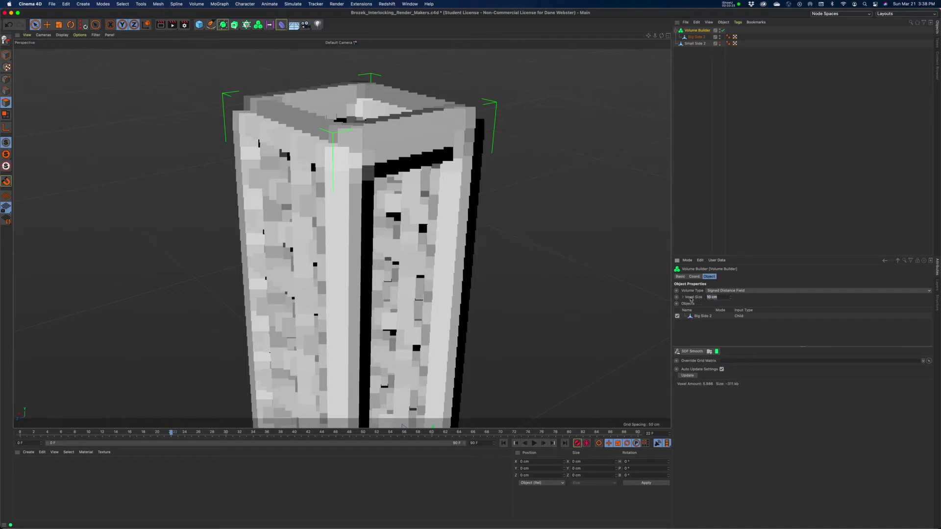
key(Return)
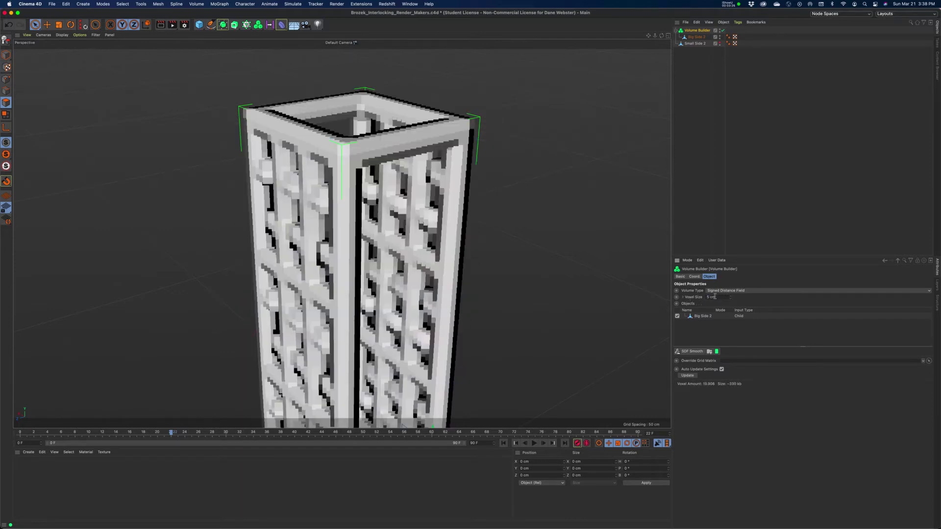
Set the Volume Builder's voxel size to 2 cm.
alt+drag(434, 232, 455, 234)
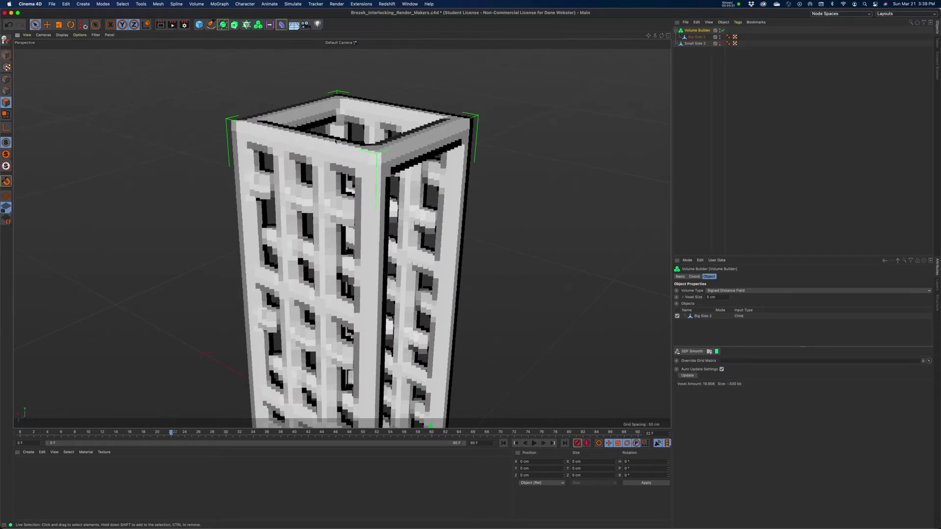
alt+drag(393, 157, 398, 197)
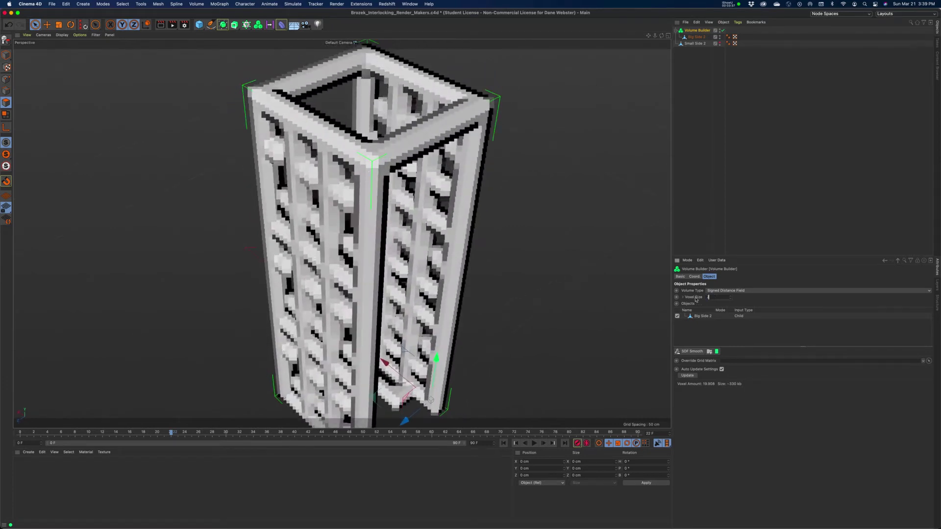
text(2)
key(Return)
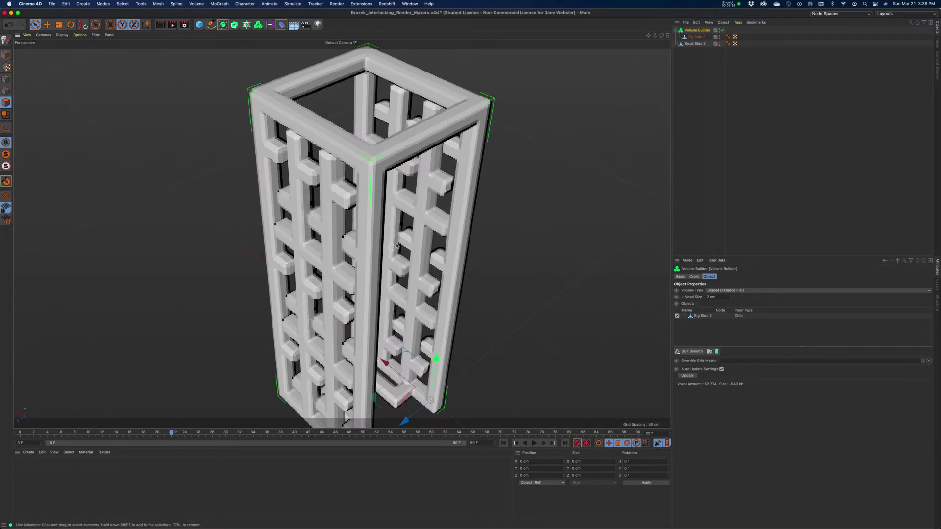
Set the Volume Builder's voxel size to 1 cm and inspect the tower's upper frame up close.
mouse_move(392, 247)
alt+mouse_down()
mouse_move(369, 248)
mouse_move(399, 245)
alt+mouse_up()
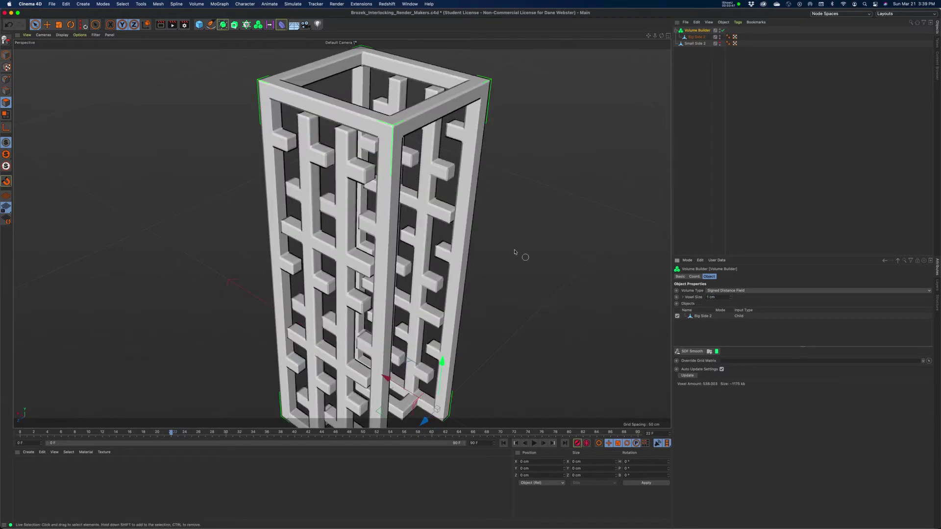
alt+drag(469, 247, 485, 220)
scroll(487, 141, up, 10)
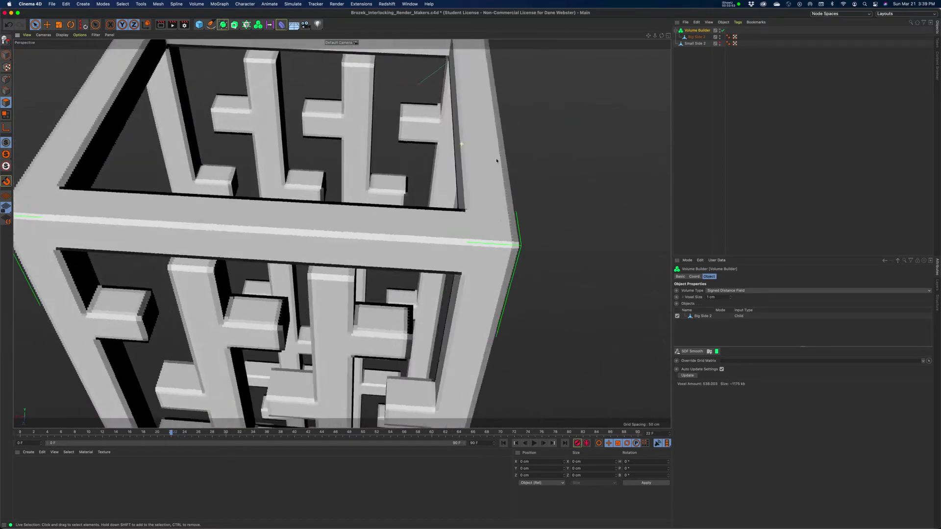
alt+drag(496, 160, 511, 159)
alt+drag(584, 171, 458, 159)
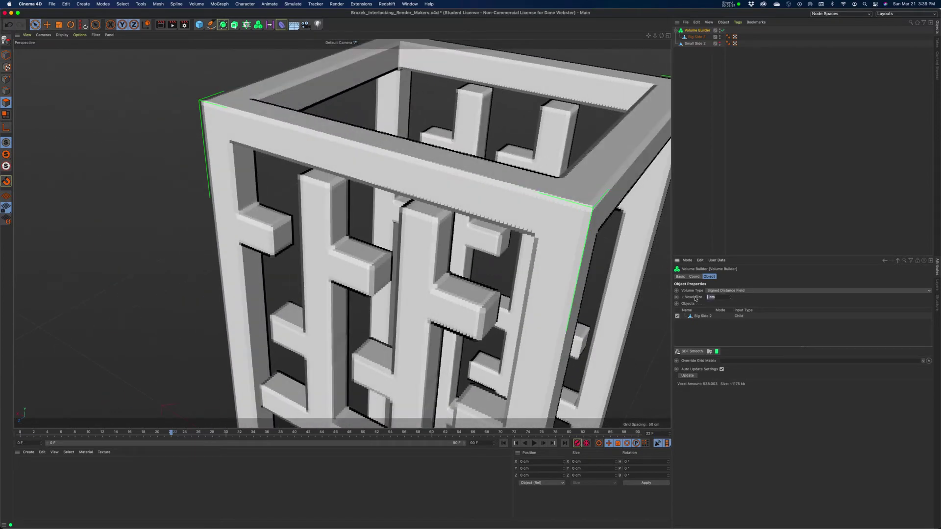
Refine the Volume Builder's voxel size to 0.5 cm and further to 0.3 cm, accepting the long calculation time.
key(Return)
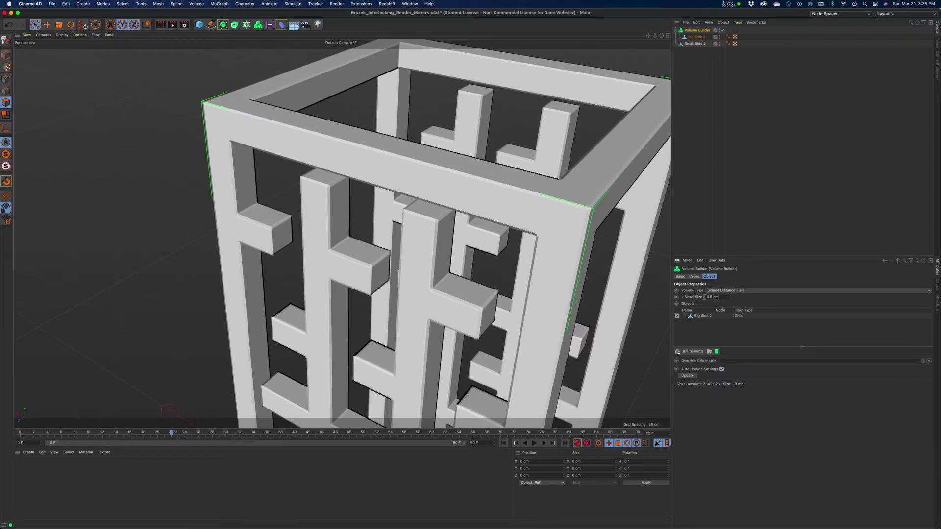
drag(704, 297, 688, 298)
text(0.3)
key(Return)
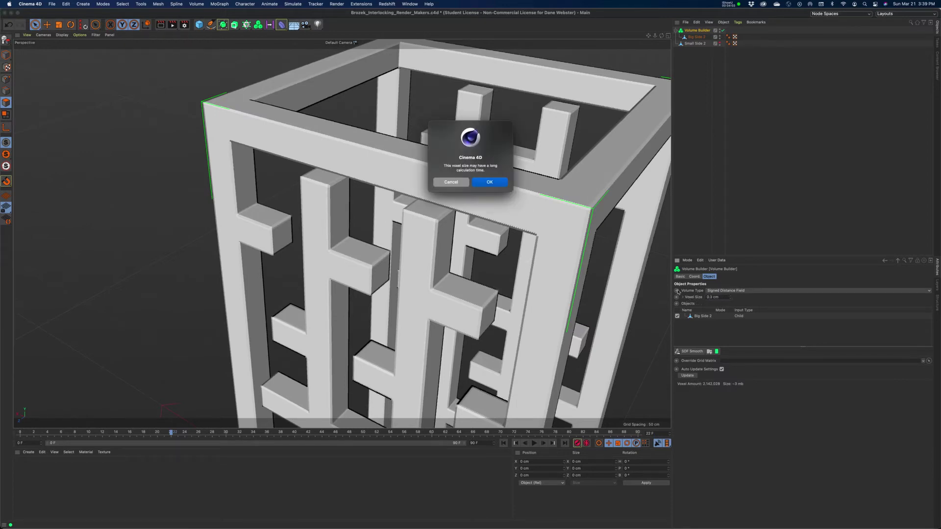
click(488, 184)
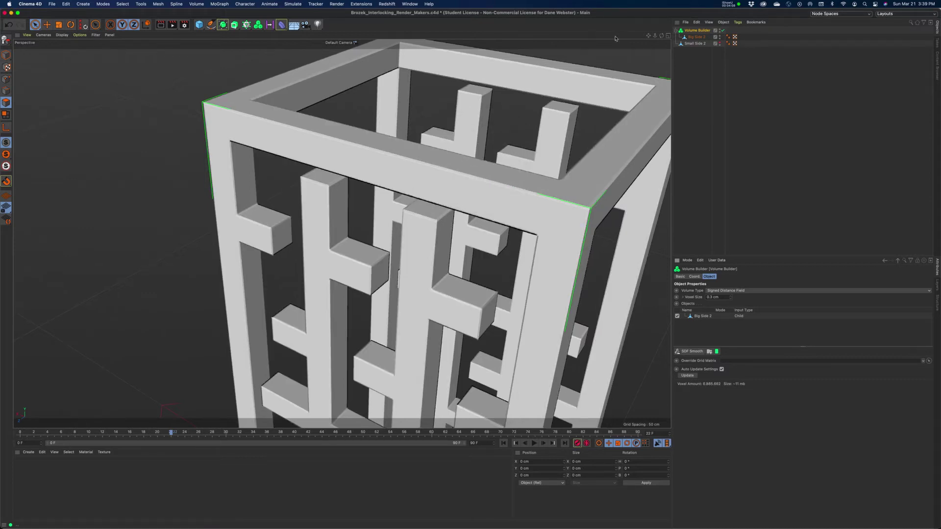
Examine the upper frame and edges of the finely voxelized tower from several angles.
drag(648, 36, 487, 23)
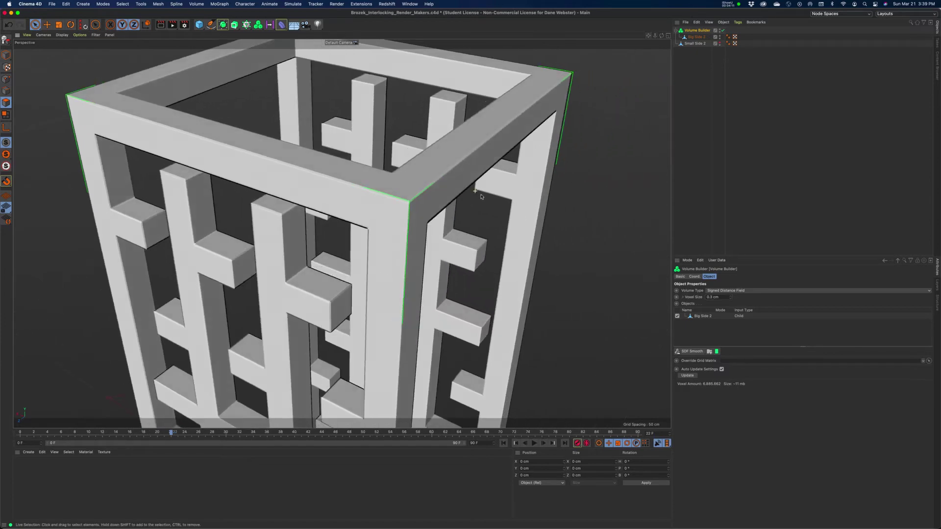
alt+drag(474, 191, 515, 194)
click(62, 35)
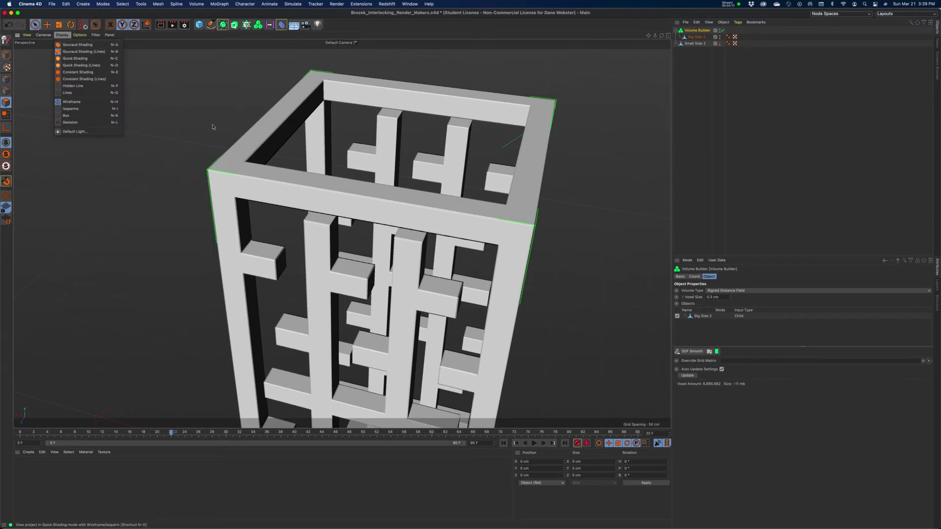
click(233, 153)
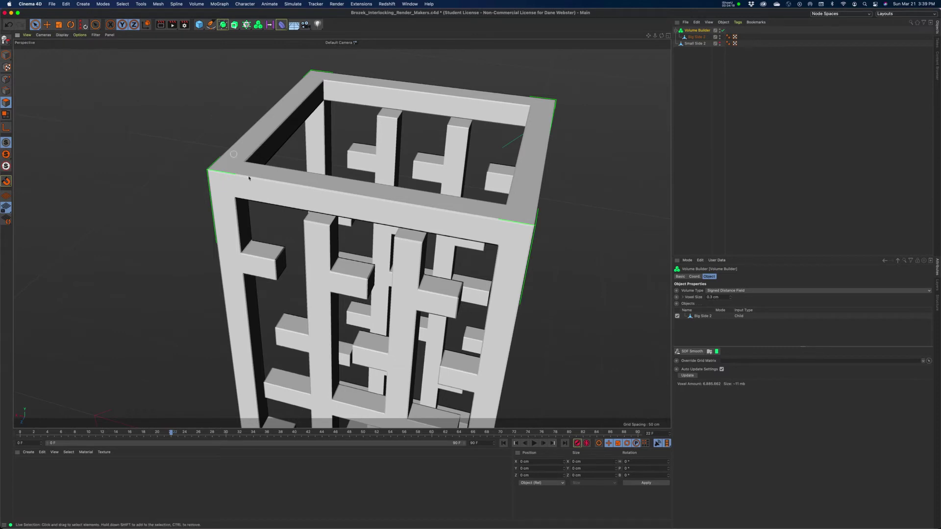
click(693, 38)
click(695, 31)
alt+drag(367, 128, 642, 132)
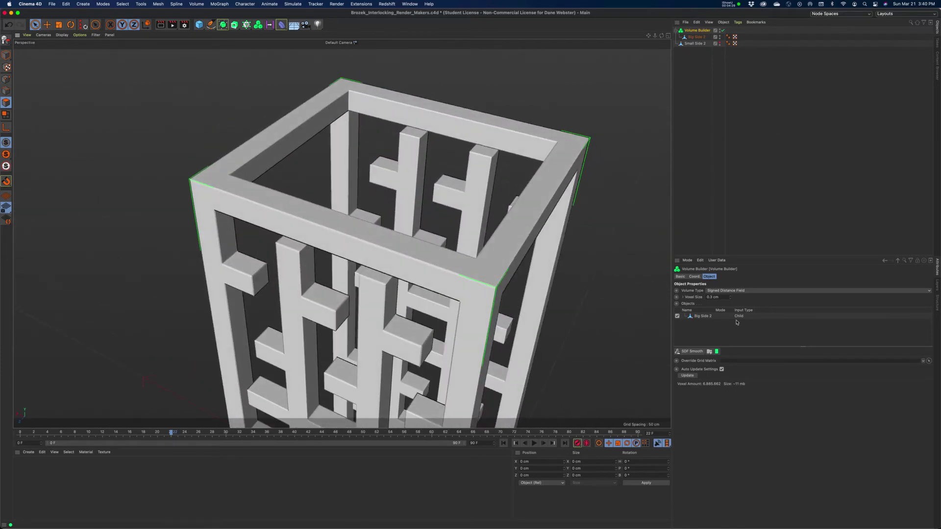
Coarsen the Volume Builder's voxel size to 2 cm.
drag(723, 299, 699, 297)
text(2)
key(Return)
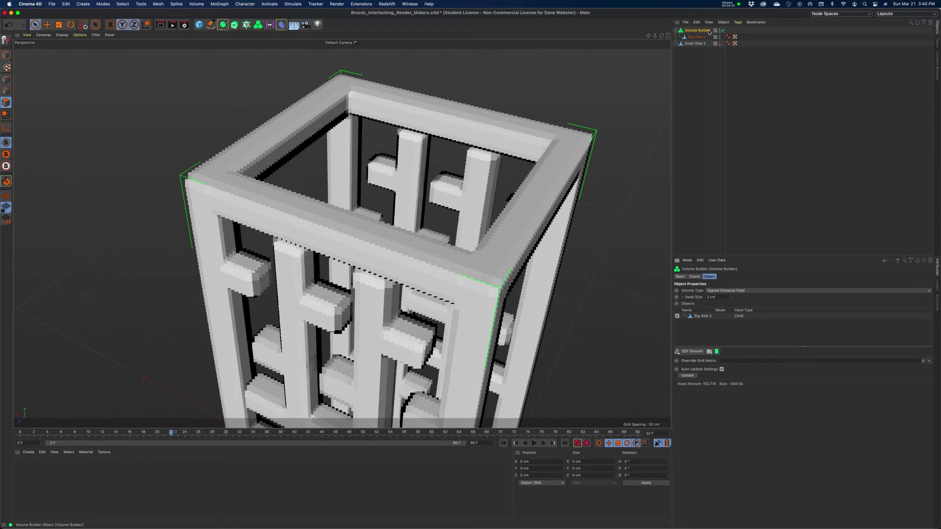
Add a Volume Mesher and make the Volume Builder its child.
click(258, 24)
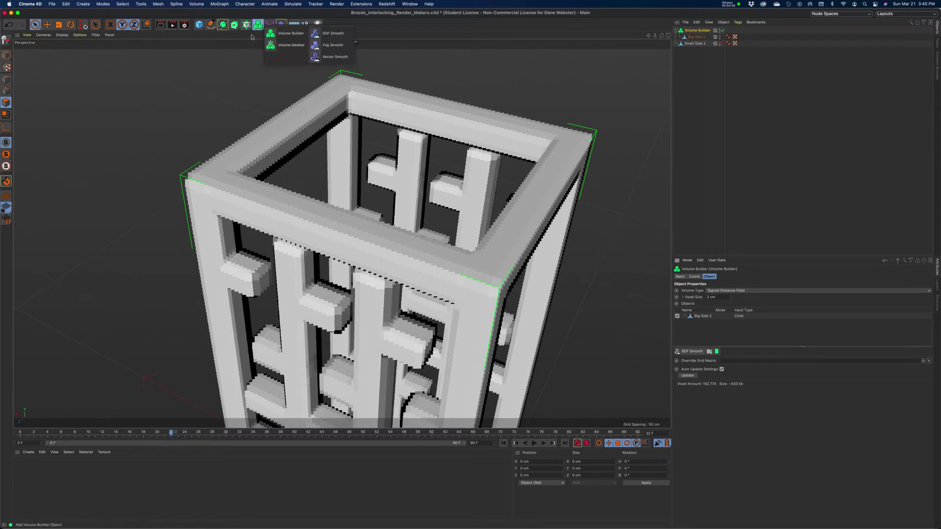
click(282, 45)
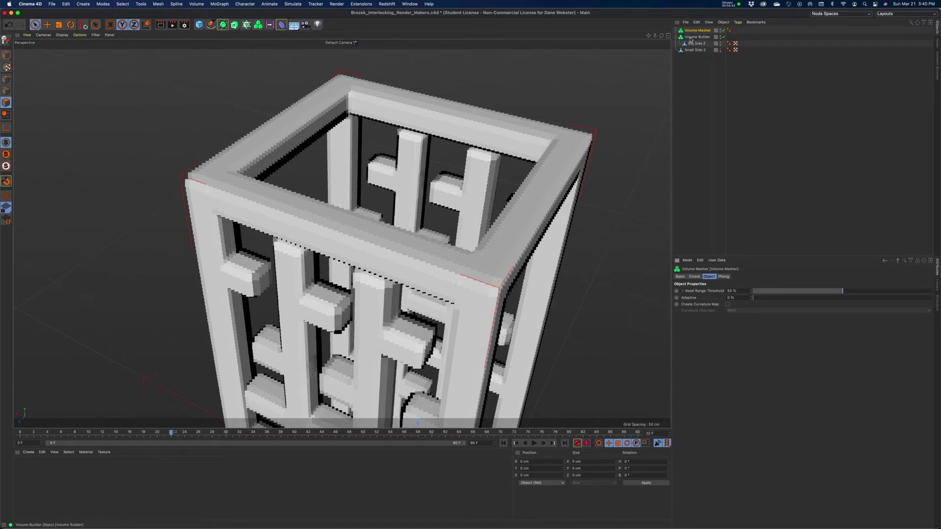
drag(690, 41, 693, 32)
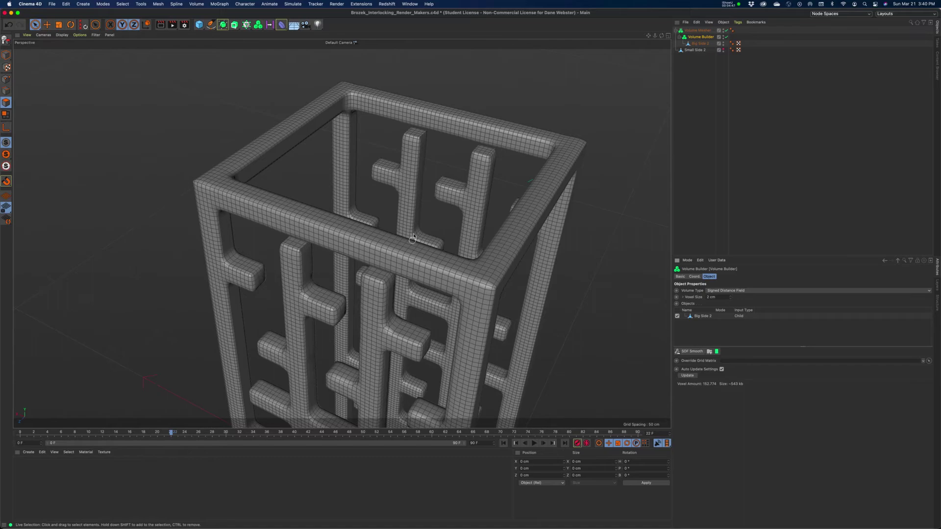
Inspect the meshed tower's rounded corners and set the Volume Builder's voxel size to 1 cm.
alt+drag(413, 238, 416, 206)
alt+right_drag(419, 202, 466, 210)
alt+drag(466, 210, 462, 180)
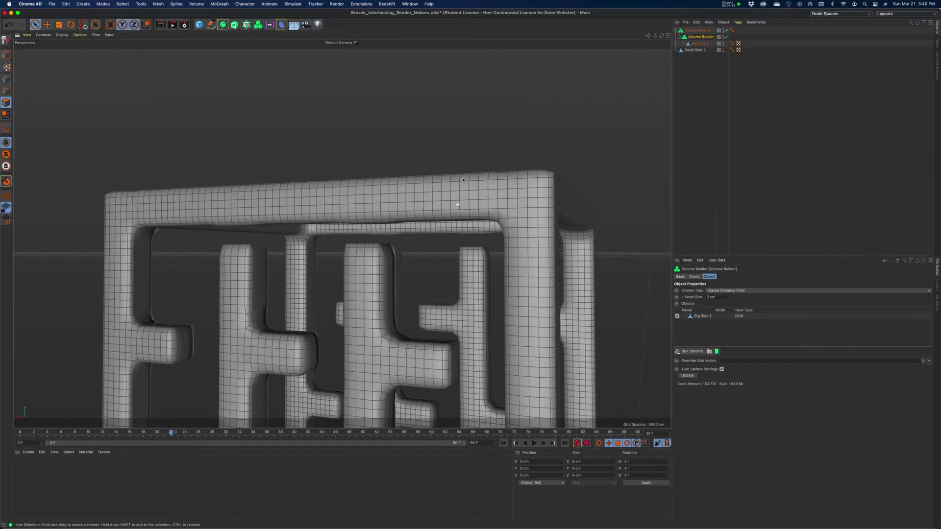
alt+drag(376, 217, 502, 257)
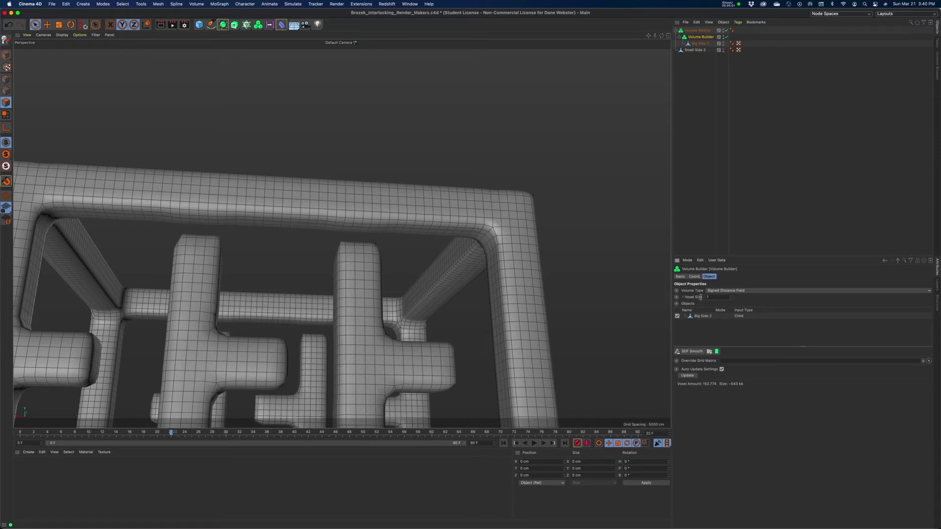
text(1)
key(Return)
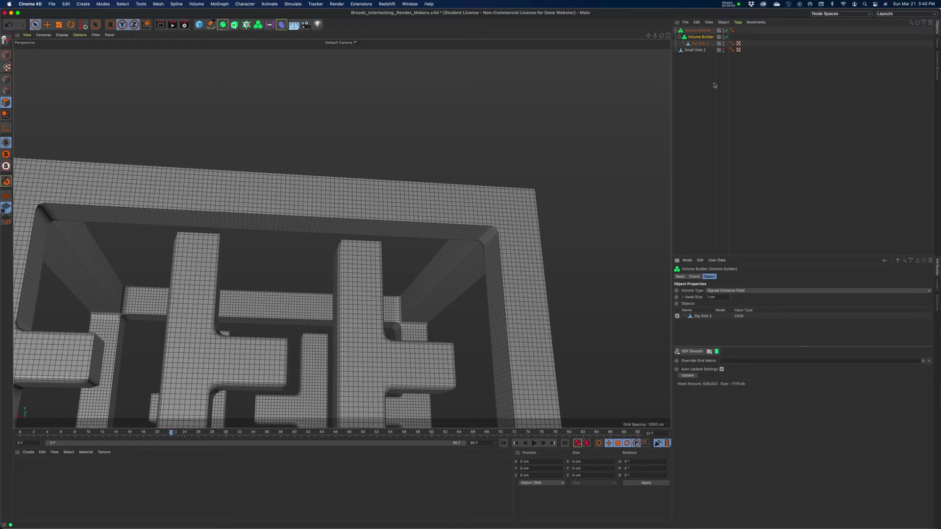
Compare Big Side 2 with the generated mesh and set the Volume Builder's voxel size to 0.5 cm.
click(700, 43)
alt+drag(498, 126, 457, 145)
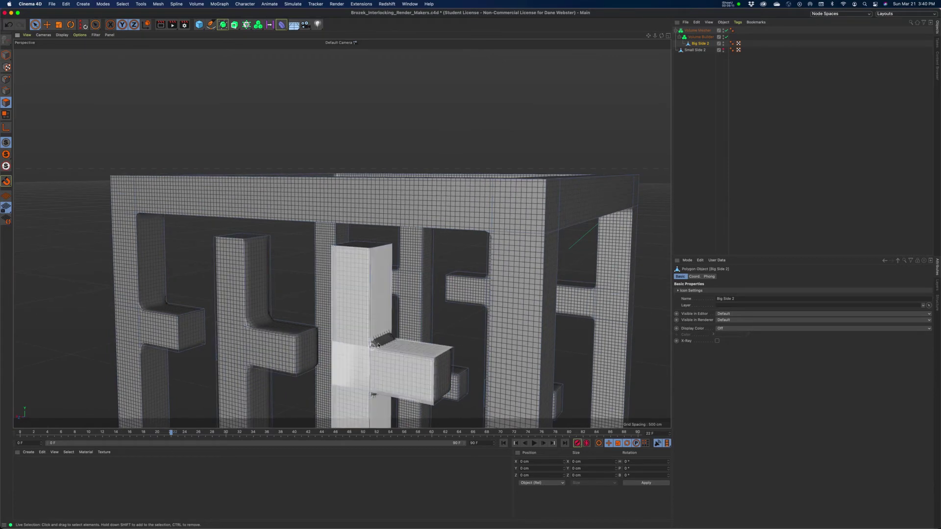
click(703, 32)
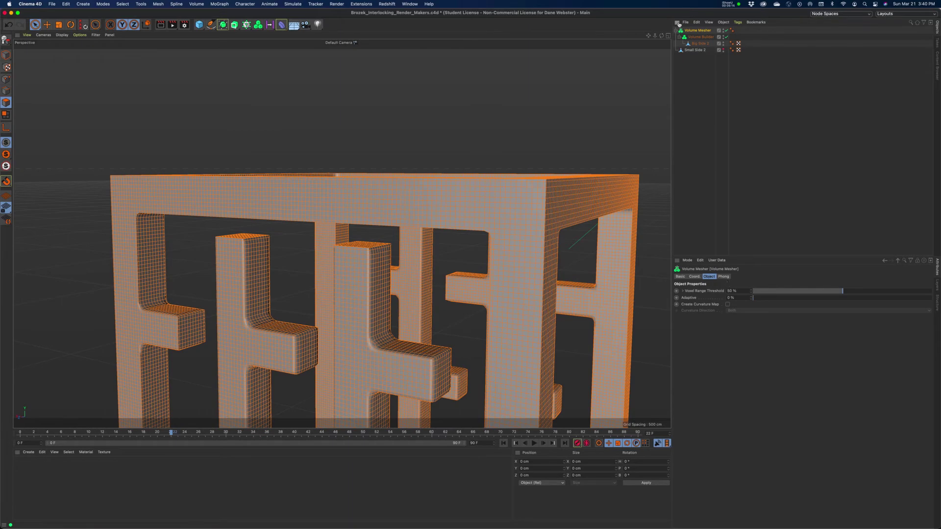
click(700, 37)
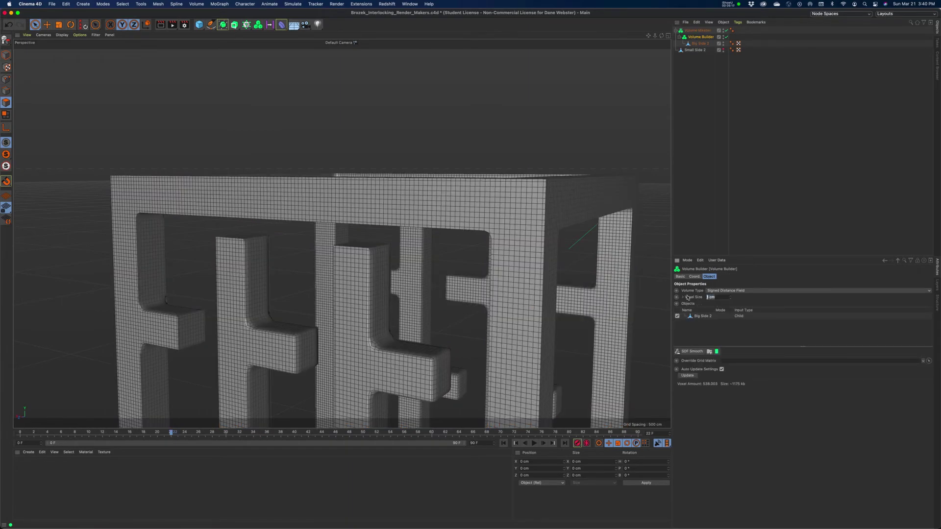
text(0.5)
key(Return)
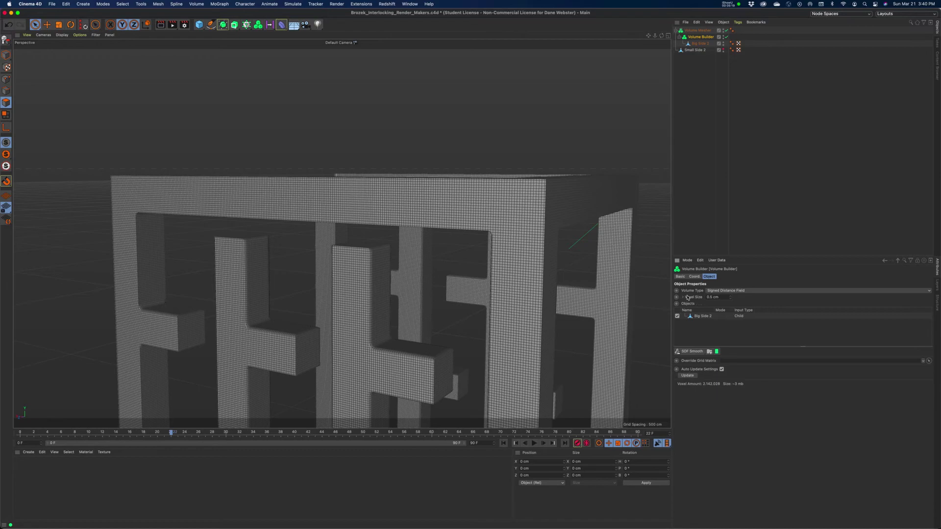
Set the Volume Builder's voxel size back to 1 cm.
alt+drag(392, 299, 436, 290)
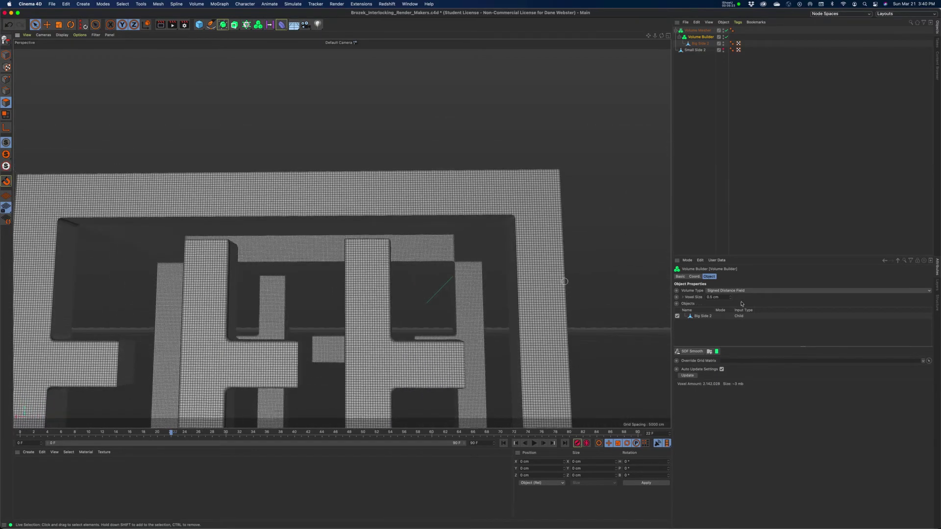
click(722, 298)
text(1)
key(Return)
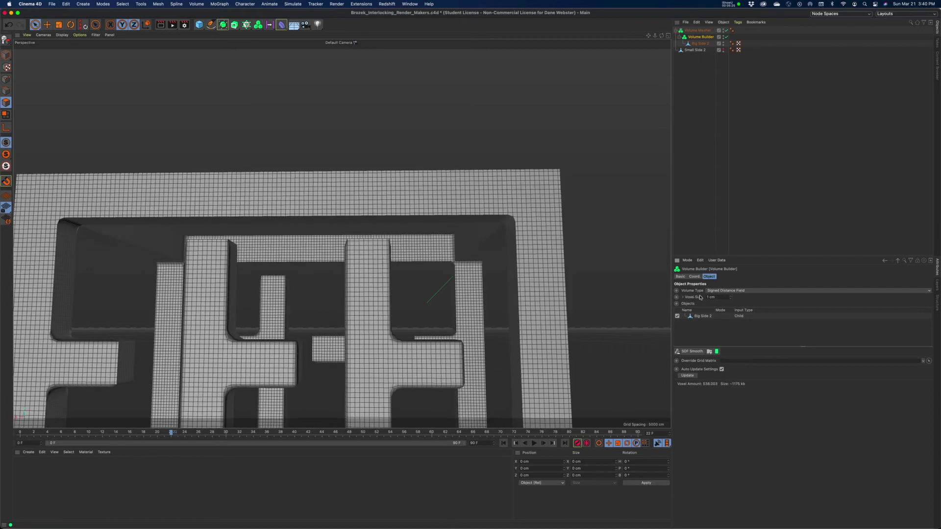
Try a lower Voxel Range Threshold on the Volume Mesher and restore it to 50%.
alt+drag(471, 284, 431, 308)
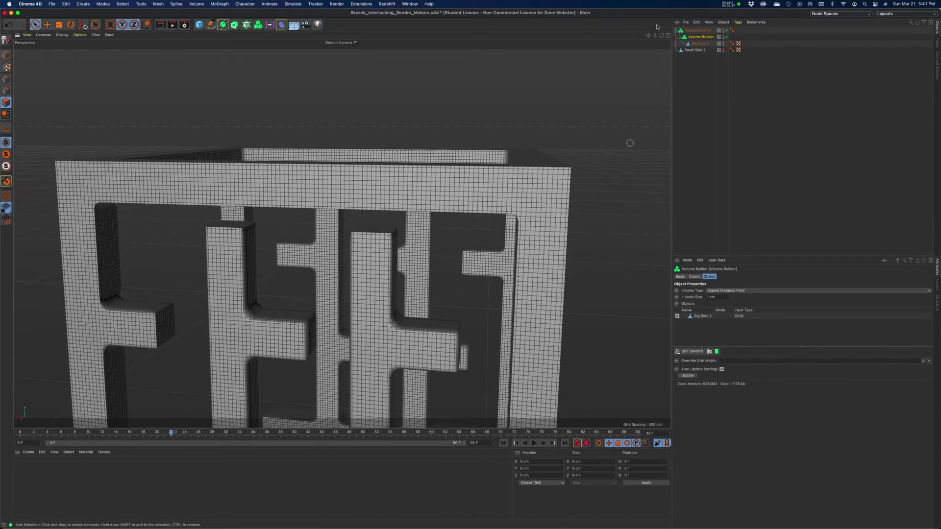
click(698, 31)
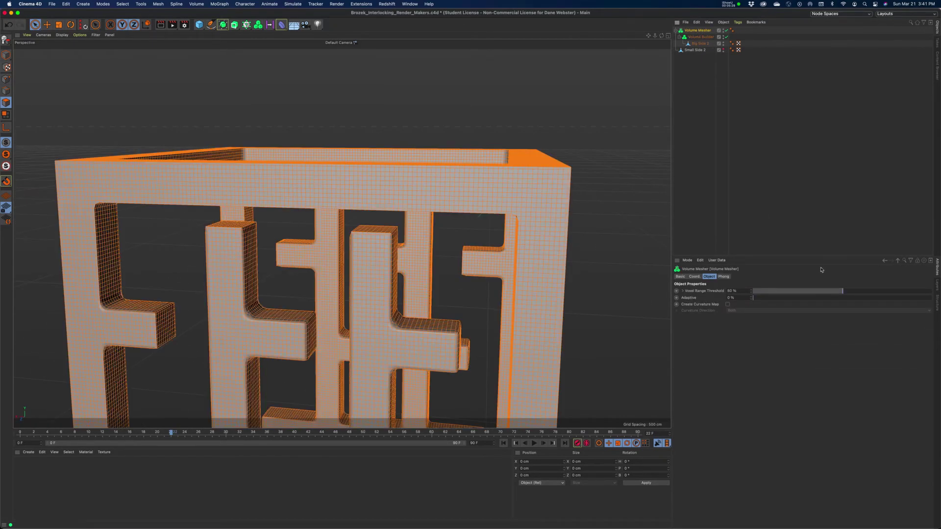
drag(812, 290, 759, 293)
click(727, 290)
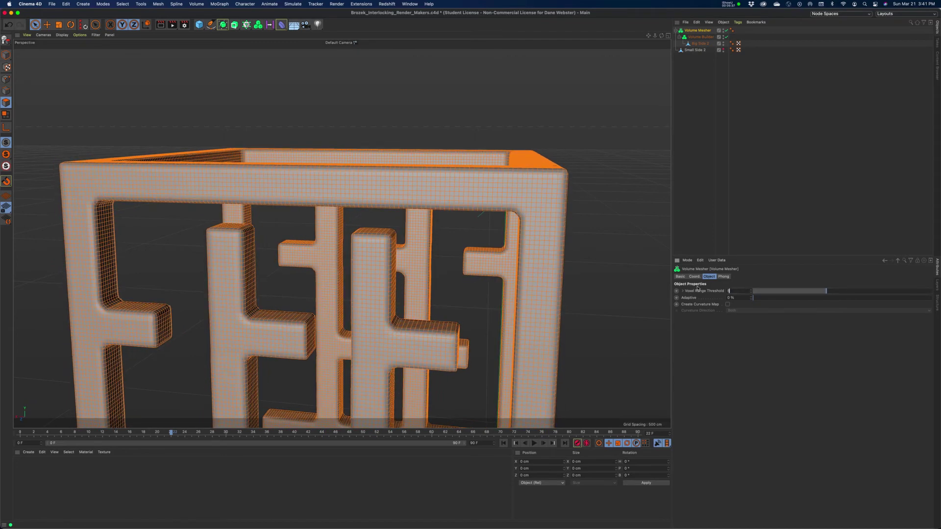
text(50)
key(Return)
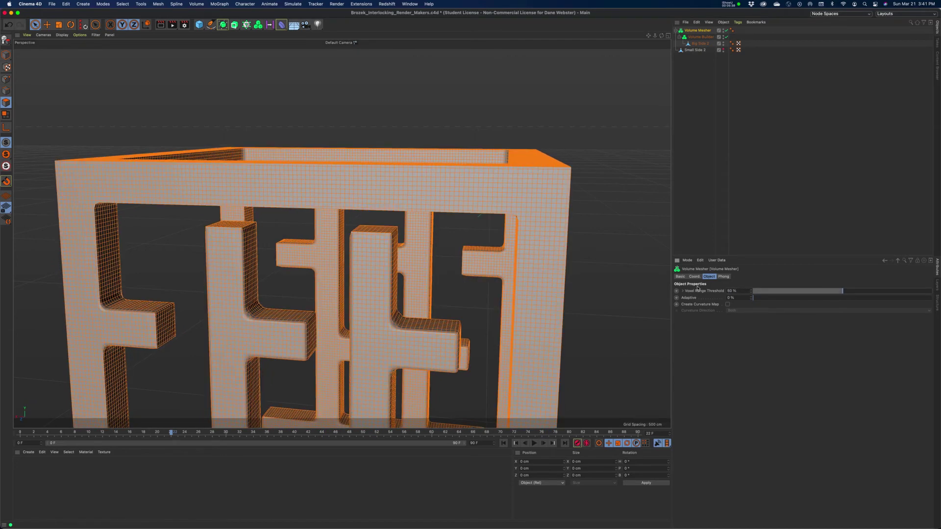
Lower the Volume Builder's voxel size gradually to 0.3 cm, accepting the long calculation time, and examine the dense mesh up close.
click(700, 37)
click(731, 299)
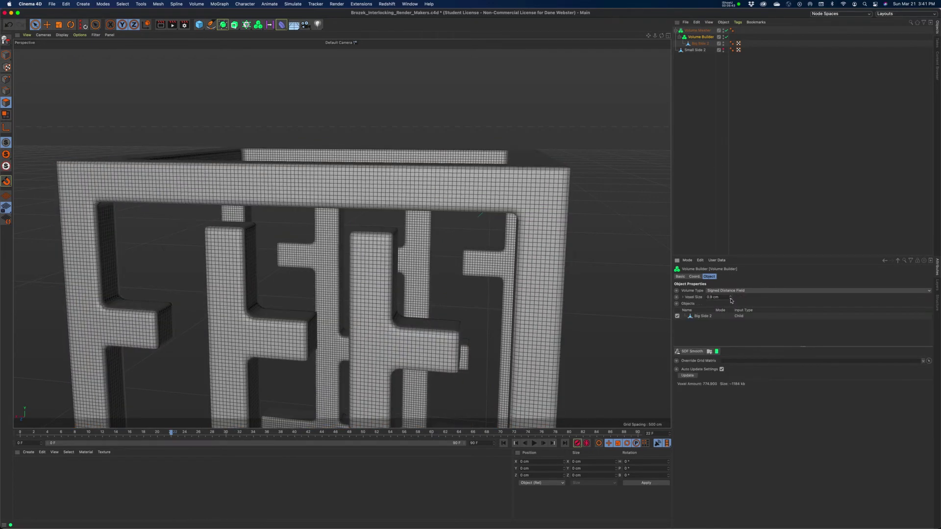
click(731, 299)
click(731, 299)
click(730, 300)
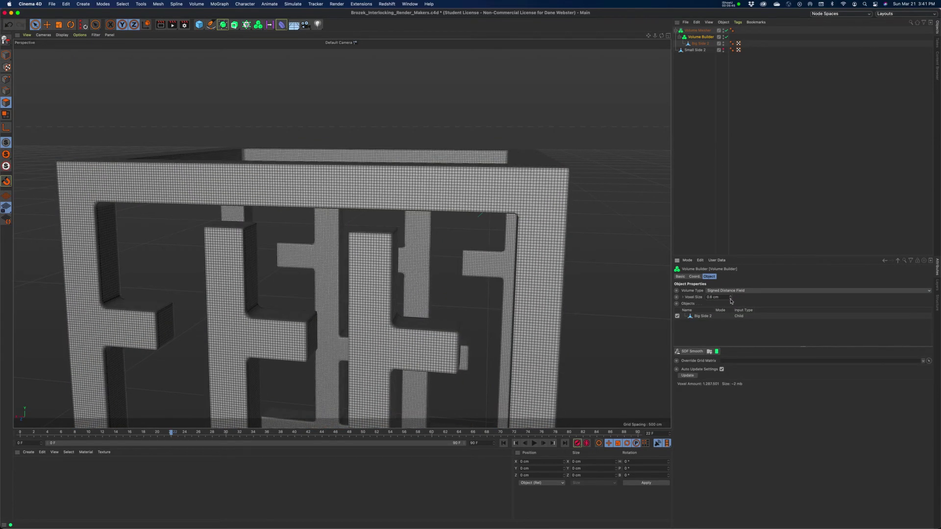
click(731, 299)
click(730, 299)
click(730, 299)
click(489, 182)
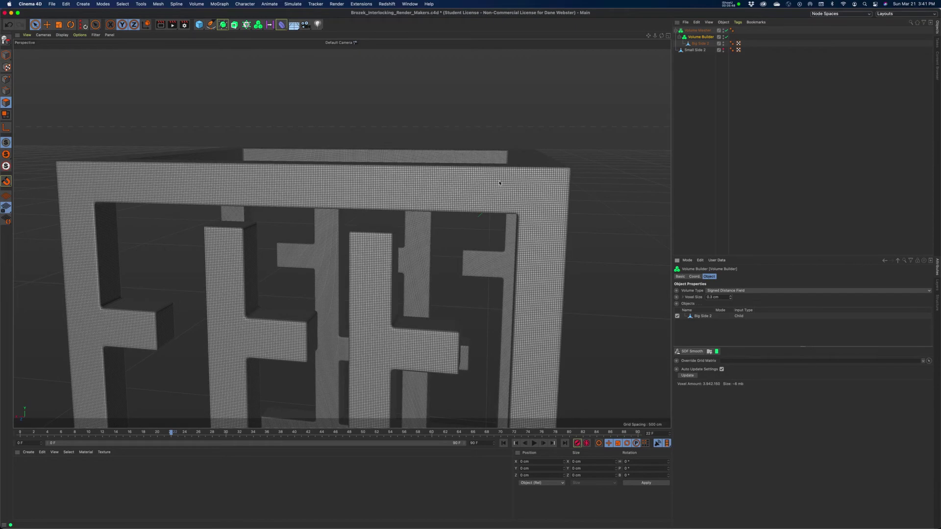
mouse_move(494, 215)
alt+mouse_down()
mouse_move(483, 240)
mouse_move(505, 237)
mouse_move(493, 233)
alt+mouse_up()
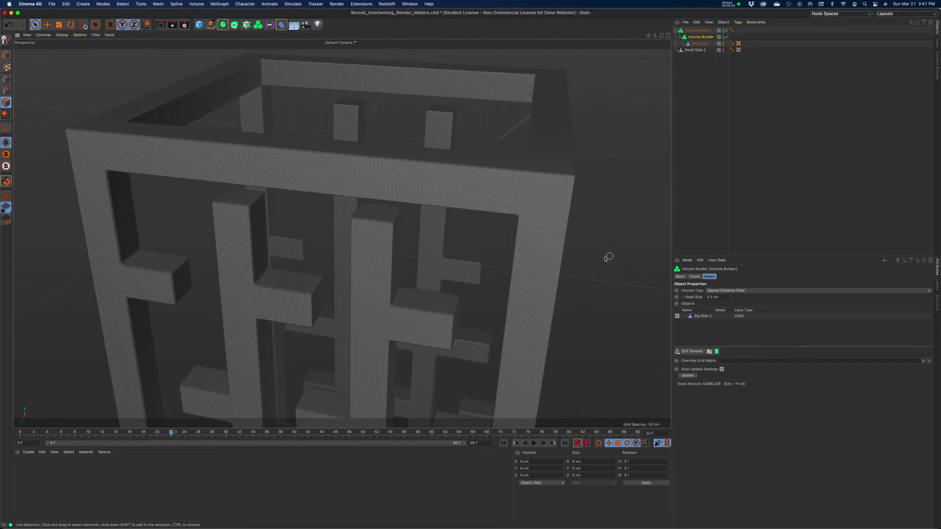
alt+right_drag(609, 257, 652, 242)
alt+drag(580, 245, 577, 227)
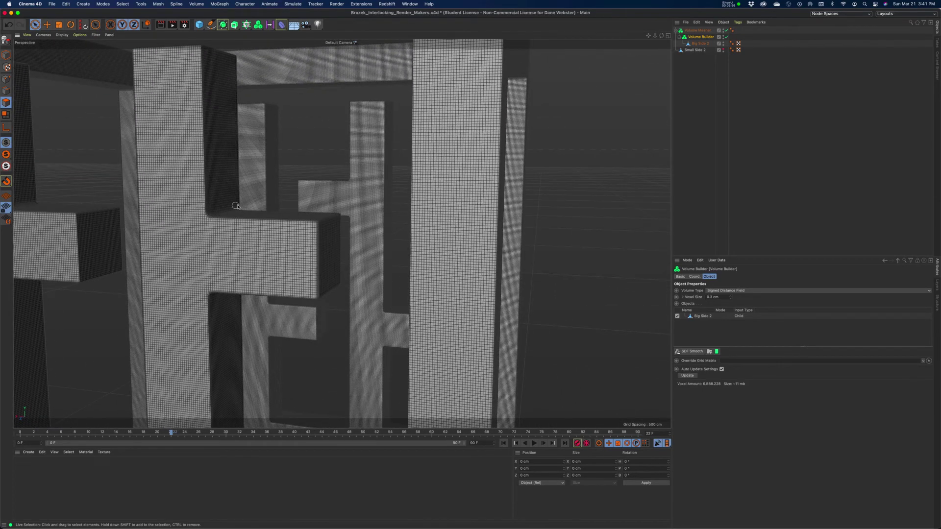
Set the Volume Mesher's Adaptive value to 5% to reduce the dense mesh's polygons.
alt+drag(251, 201, 272, 199)
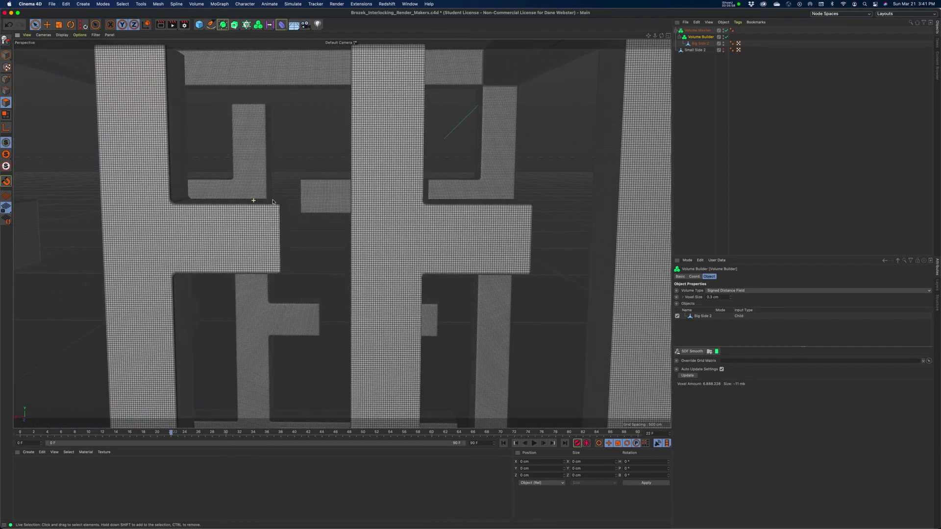
alt+right_drag(298, 210, 252, 206)
alt+drag(374, 209, 387, 223)
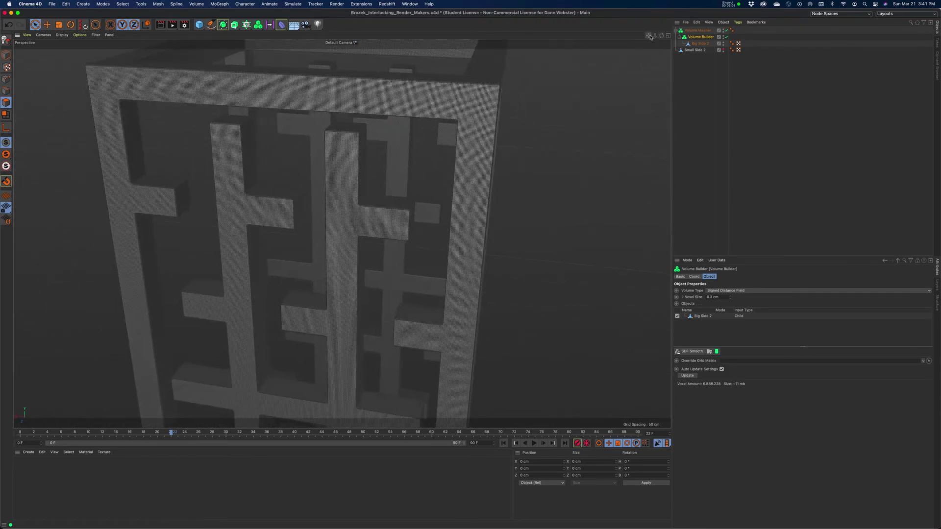
drag(648, 36, 657, 58)
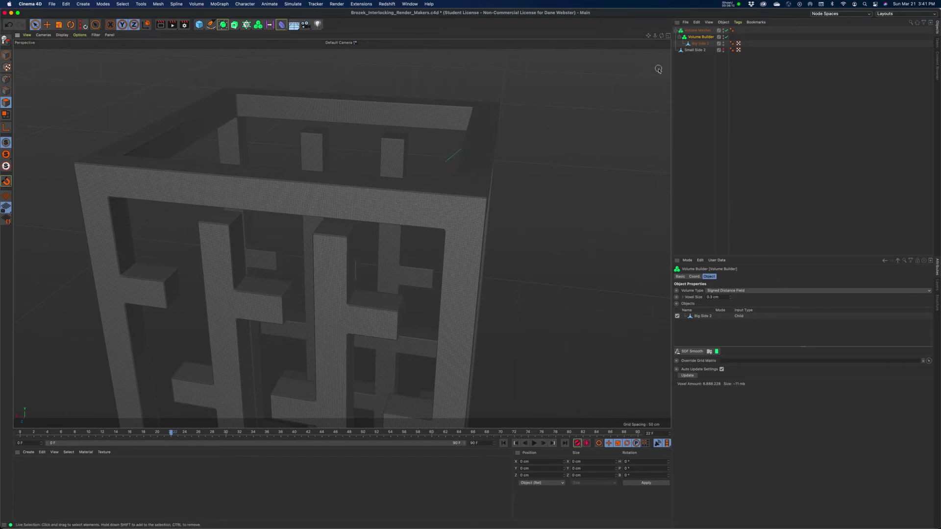
click(699, 30)
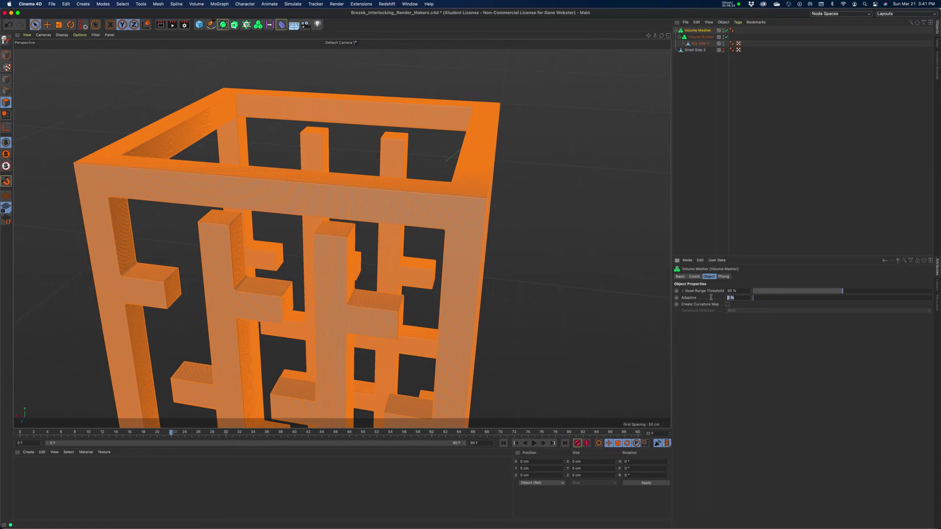
text(5)
key(Return)
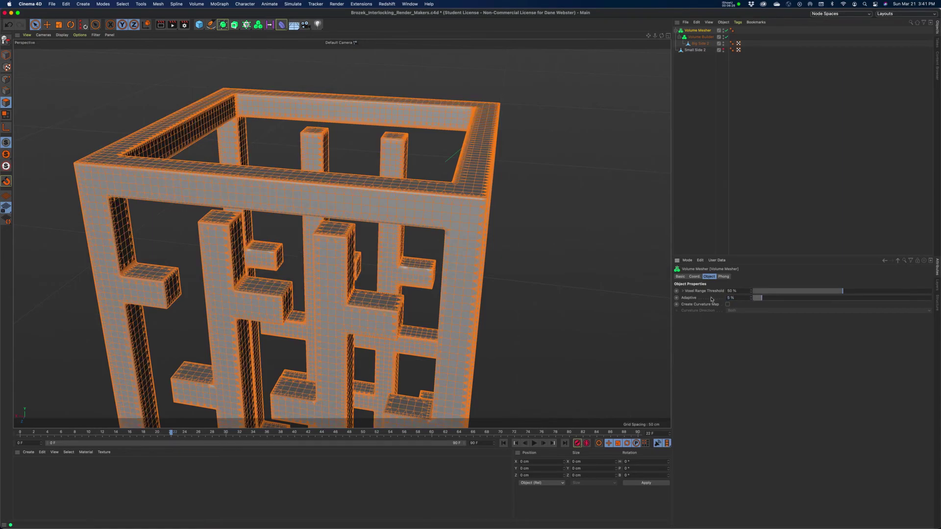
Examine the adaptive mesh's polygon layout on the tower's bars, corners and top frame.
alt+drag(376, 241, 393, 216)
alt+right_drag(390, 196, 481, 201)
alt+drag(468, 201, 249, 234)
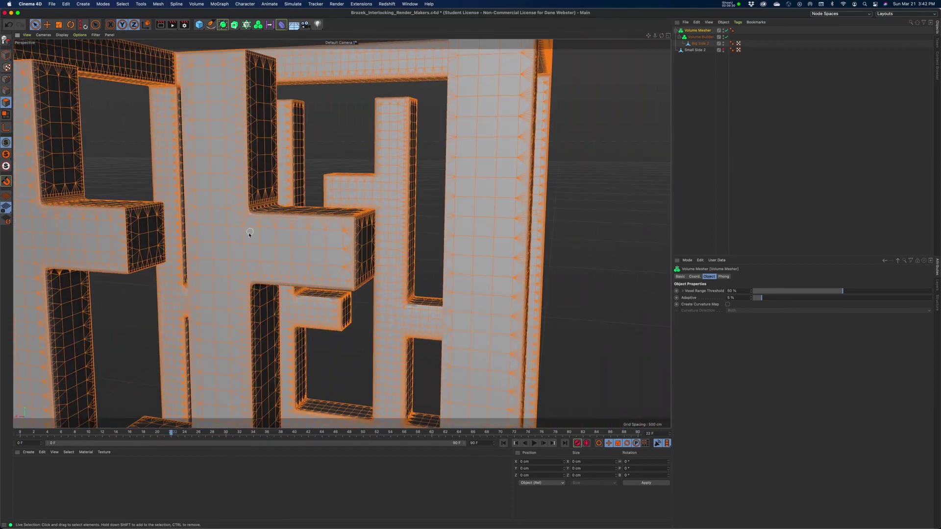
alt+drag(383, 197, 412, 225)
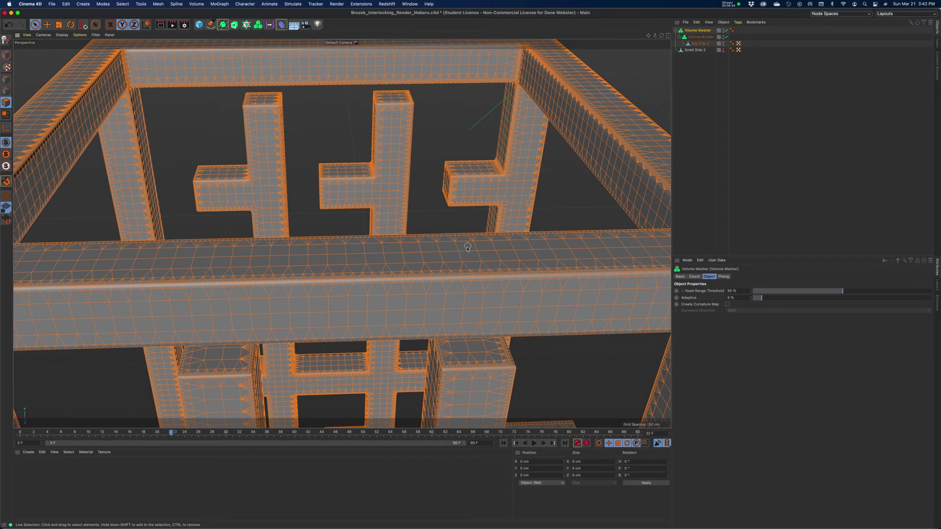
scroll(474, 235, down, 5)
alt+drag(474, 235, 504, 320)
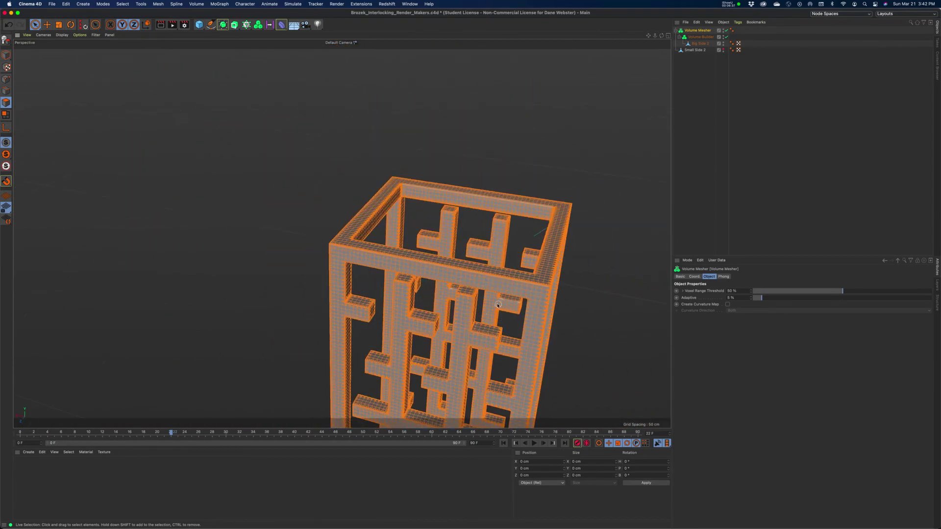
Convert the Volume Mesher into an editable polygon object.
alt+middle_drag(497, 305, 447, 238)
alt+drag(450, 168, 504, 237)
alt+right_drag(504, 237, 429, 237)
mouse_move(427, 236)
alt+mouse_down()
mouse_move(531, 265)
mouse_move(420, 241)
mouse_move(431, 243)
alt+mouse_up()
alt+right_drag(431, 243, 489, 246)
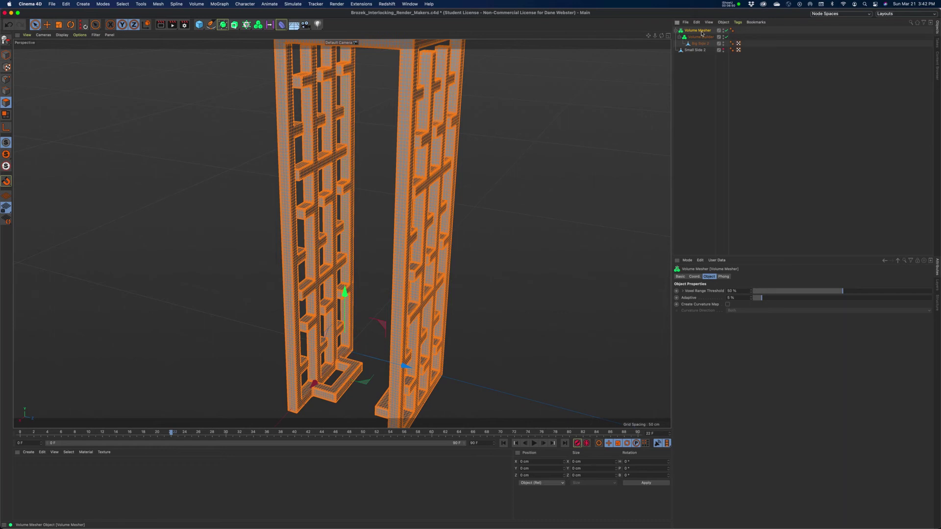
key(c)
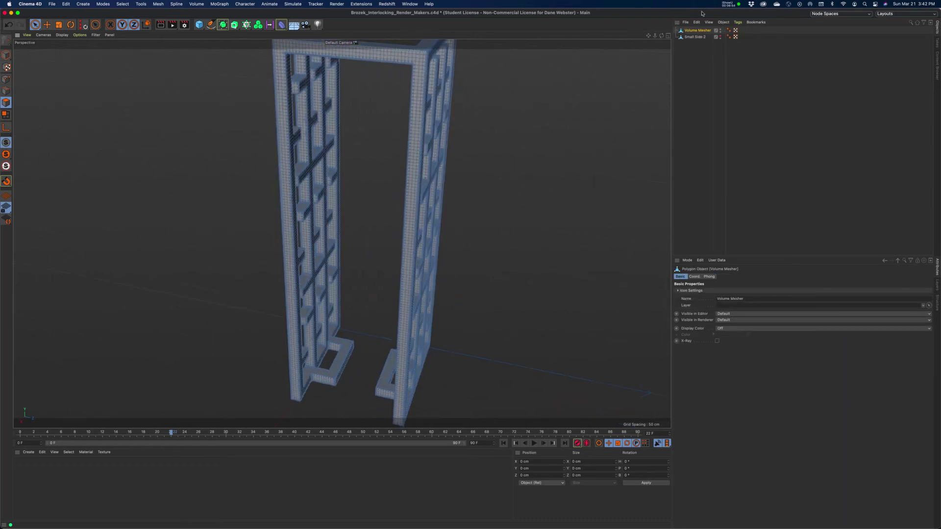
Delete a small patch of polygons at the top frame's front corner and inspect the mesh's interior.
alt+drag(474, 134, 498, 104)
scroll(539, 107, up, 10)
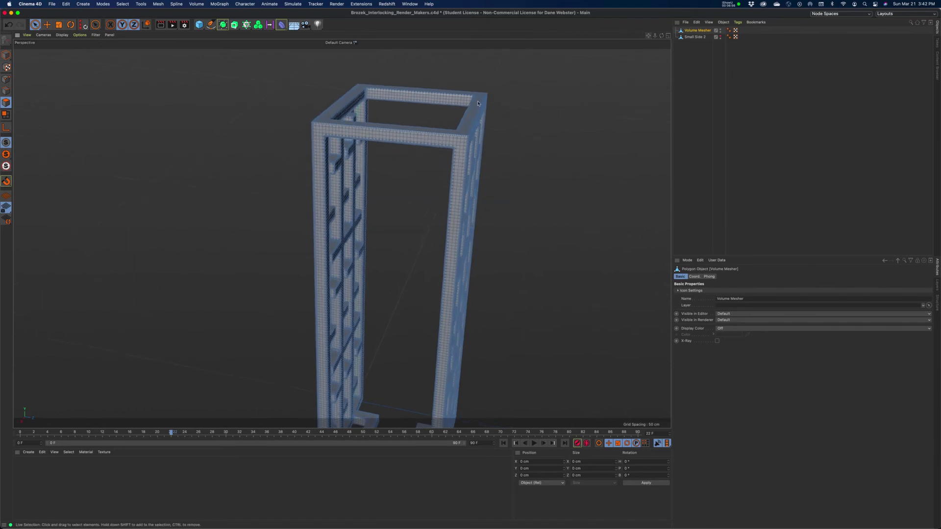
alt+drag(593, 104, 602, 84)
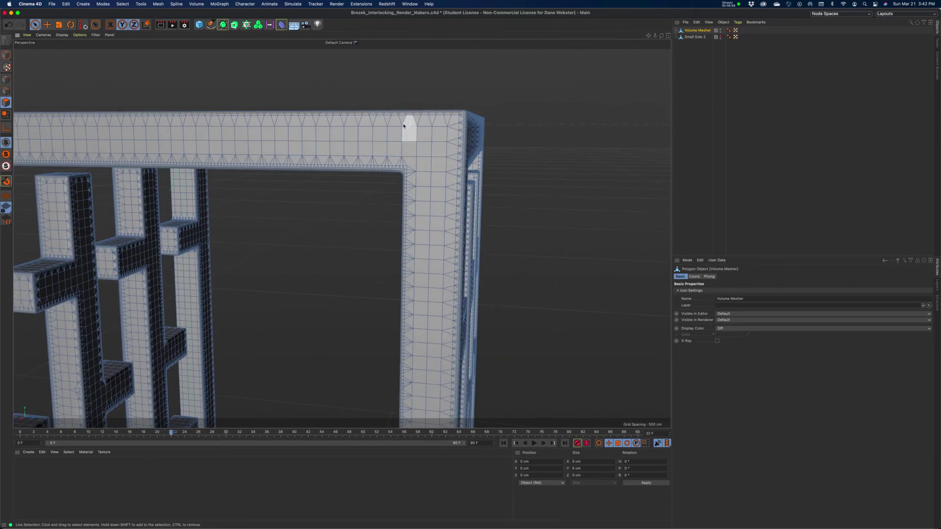
mouse_move(395, 134)
mouse_down()
mouse_move(393, 149)
mouse_move(422, 135)
mouse_move(378, 150)
mouse_move(370, 140)
mouse_move(434, 143)
mouse_move(436, 165)
mouse_move(424, 164)
mouse_up()
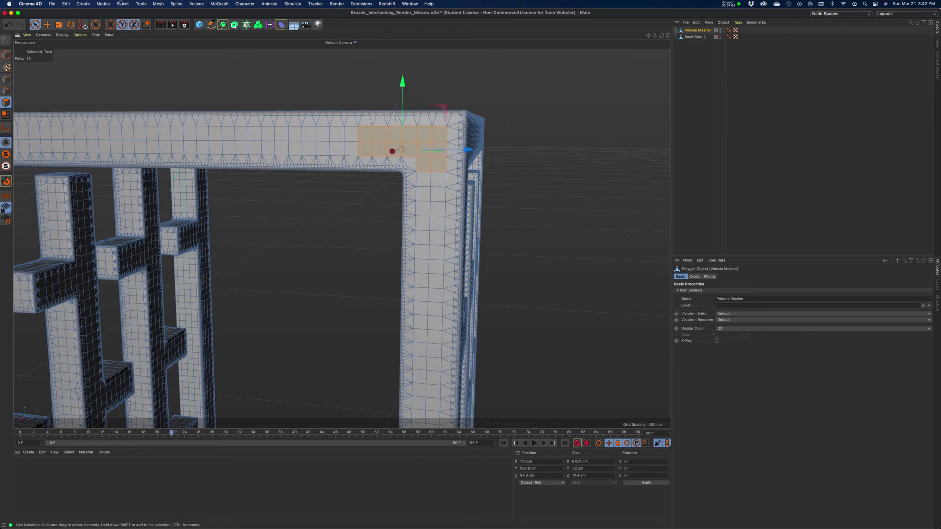
click(121, 4)
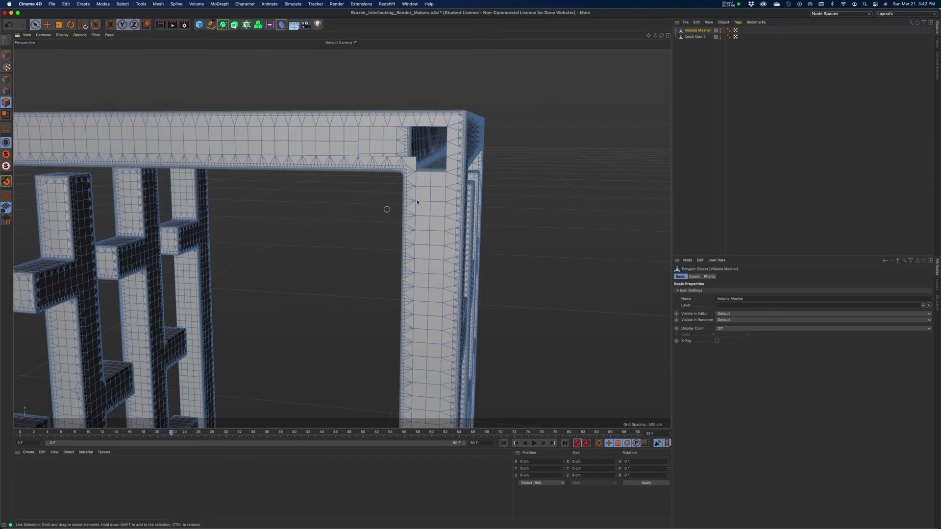
mouse_move(429, 179)
alt+mouse_down()
mouse_move(433, 193)
mouse_move(428, 164)
alt+mouse_up()
alt+right_drag(428, 163, 569, 196)
alt+drag(569, 195, 357, 180)
alt+right_drag(357, 180, 294, 168)
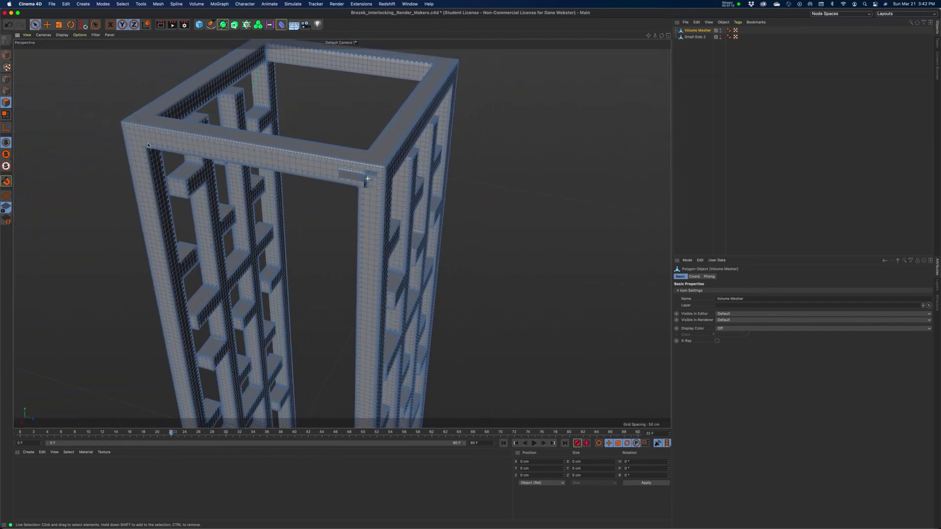
alt+drag(294, 167, 294, 164)
Undo the polygon deletion at the top frame's corner and clear the polygon selection.
key(super+z)
alt+drag(331, 188, 336, 172)
scroll(335, 172, down, 5)
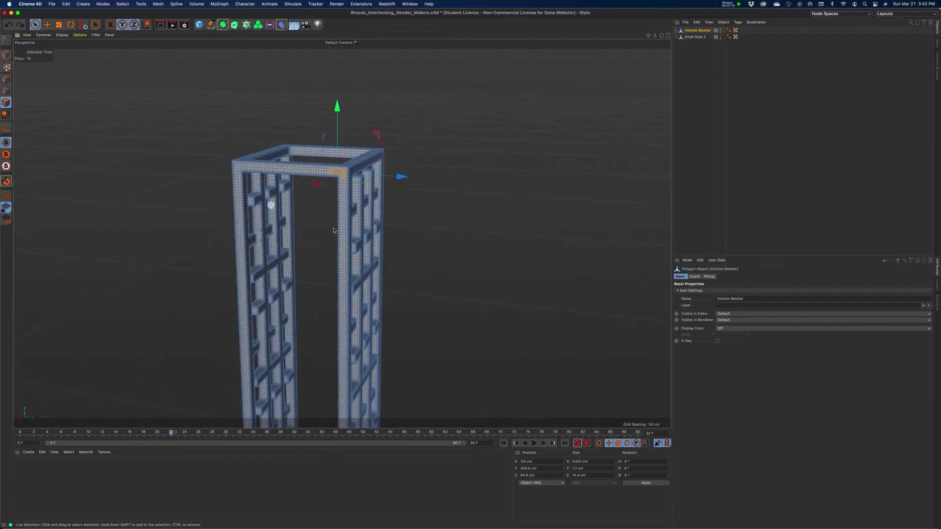
alt+drag(399, 237, 464, 203)
click(514, 172)
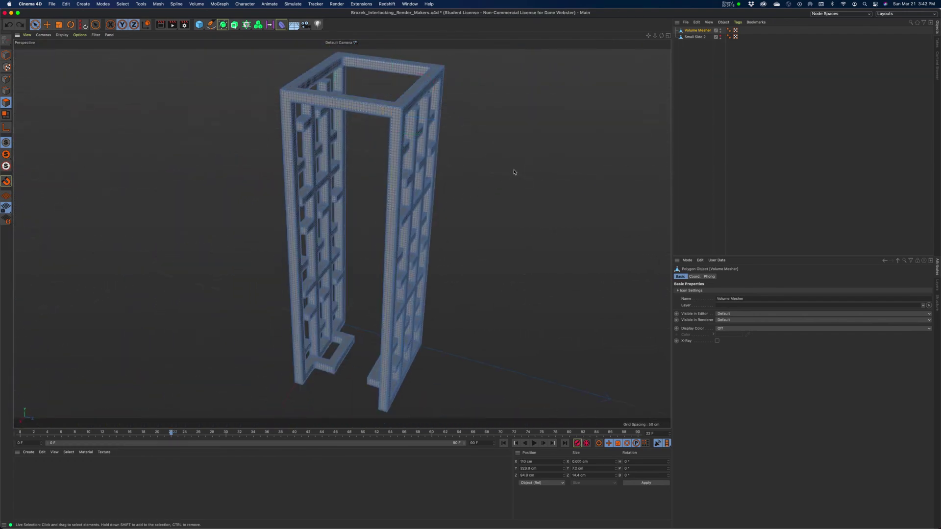
Select the Small Side 2 object.
mouse_move(488, 166)
alt+mouse_down()
mouse_move(552, 166)
mouse_move(493, 156)
alt+mouse_up()
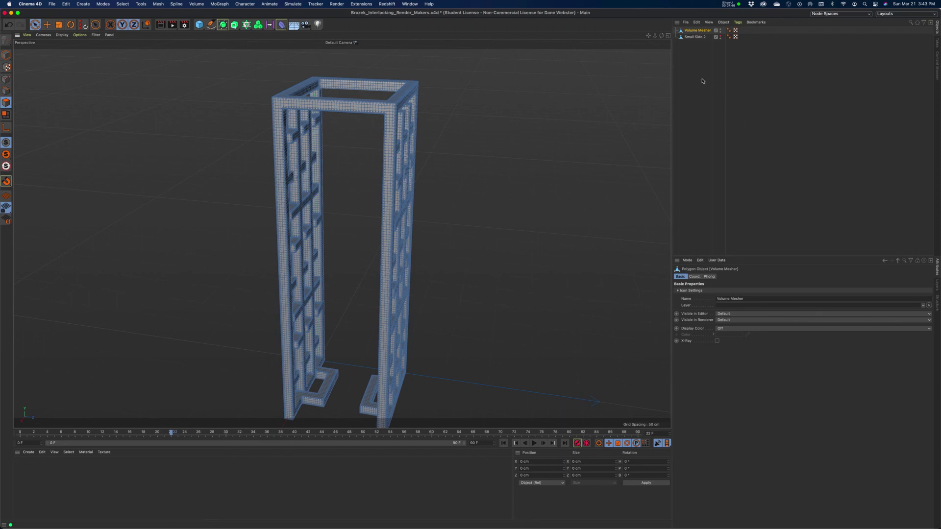
click(698, 37)
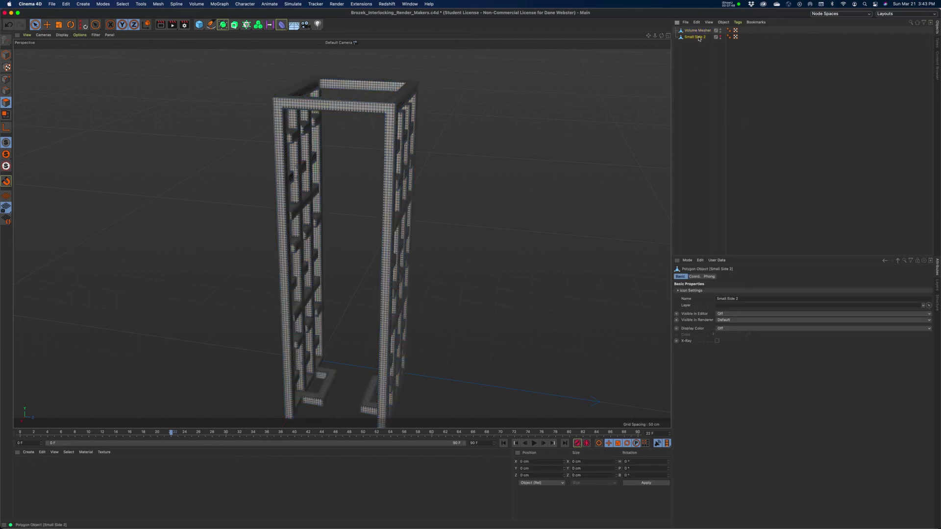
mouse_move(424, 128)
alt+mouse_down()
mouse_move(419, 143)
mouse_move(409, 135)
alt+mouse_up()
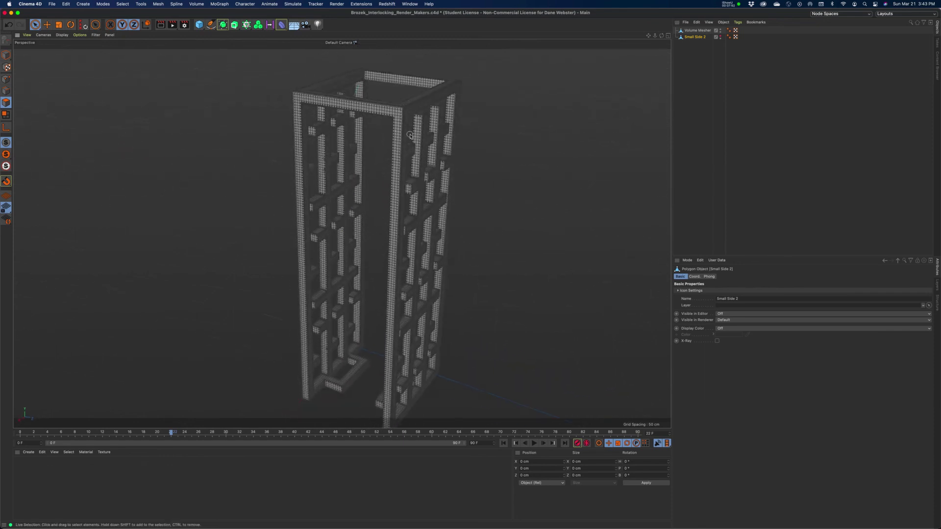